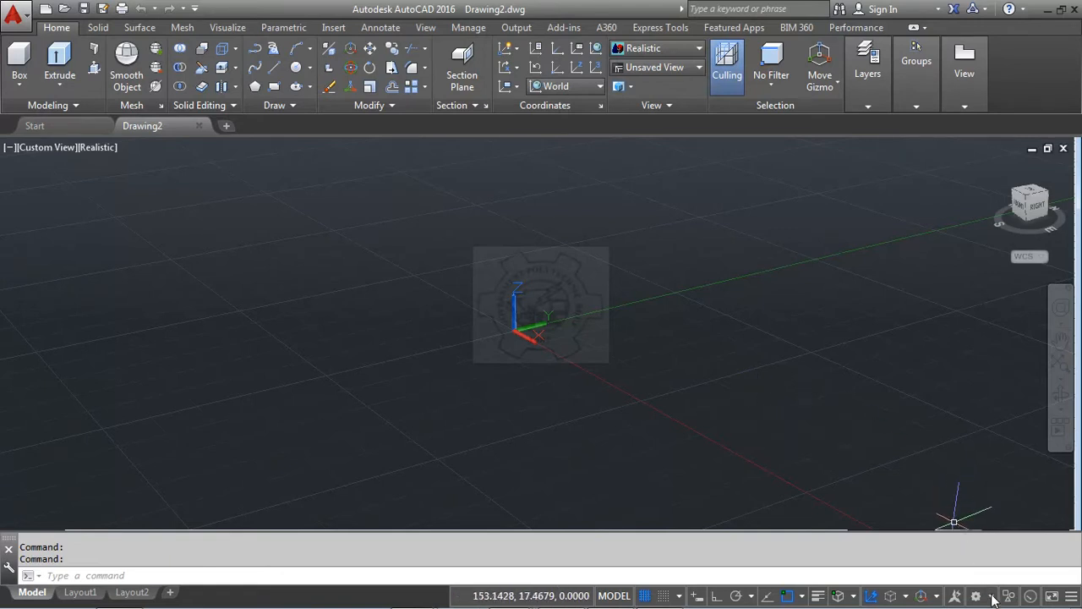
Step: Switch to the 3D Basics workspace and set the UCS icon to Noorigin
click(992, 597)
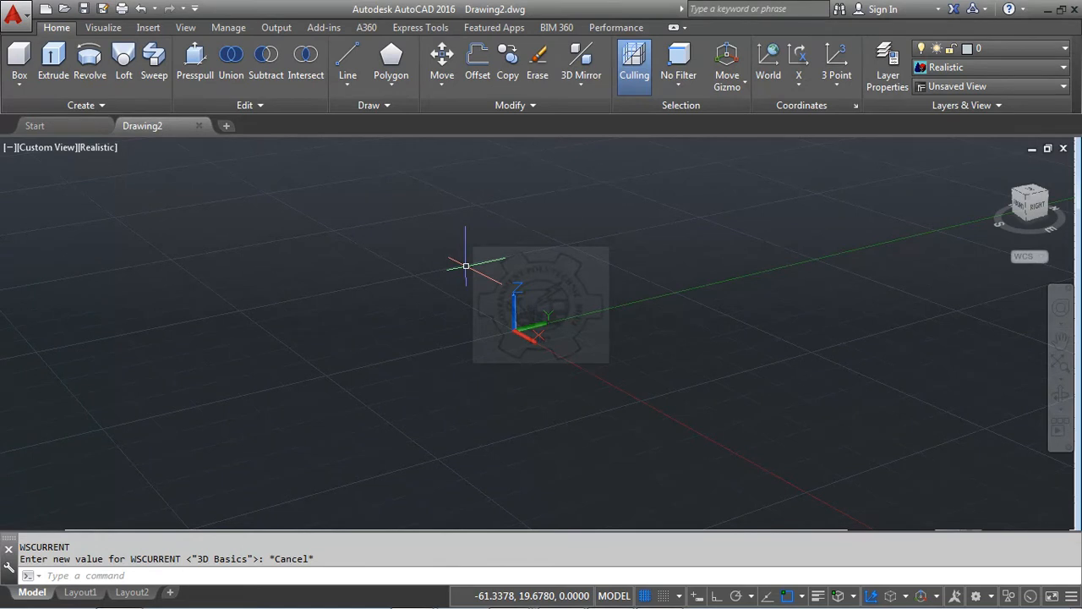
text(ucsicon)
key(Return)
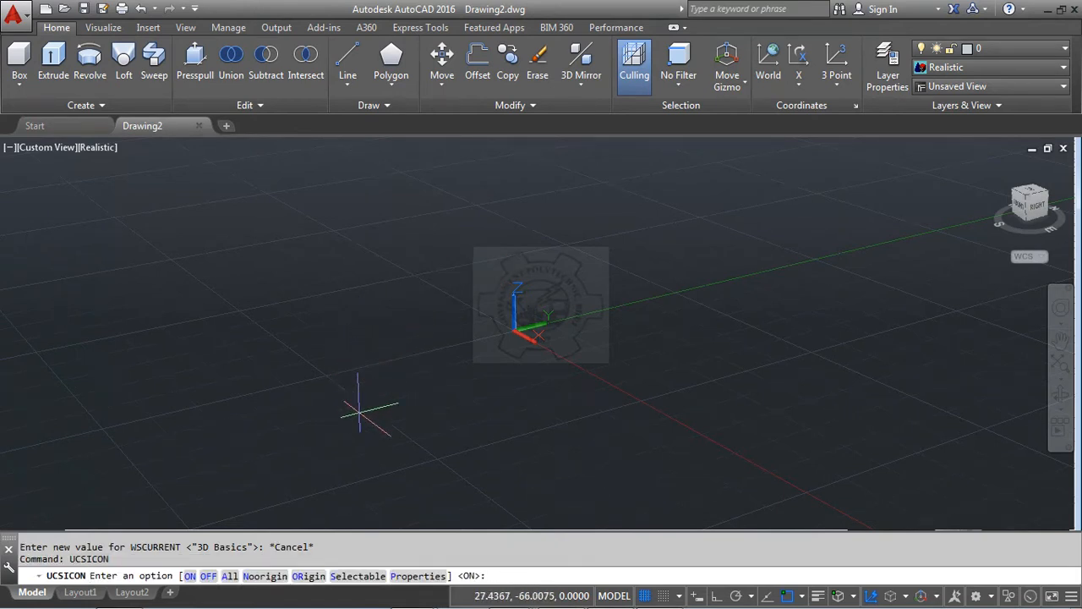
click(261, 579)
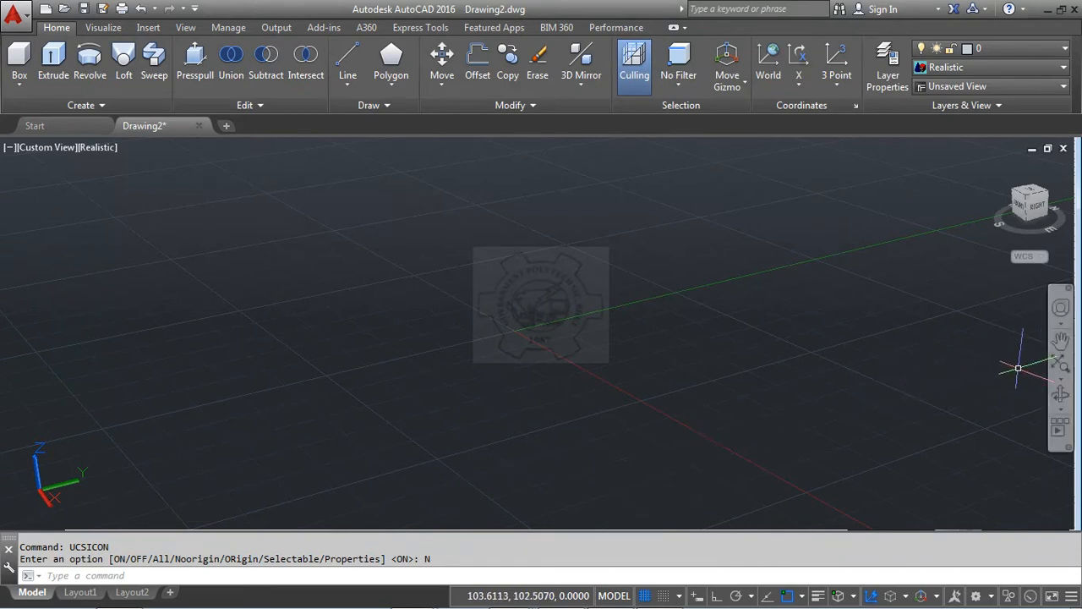
Step: Orbit around the empty 3D workspace, exit the orbit and restore the home view
click(1061, 394)
drag(290, 449, 181, 411)
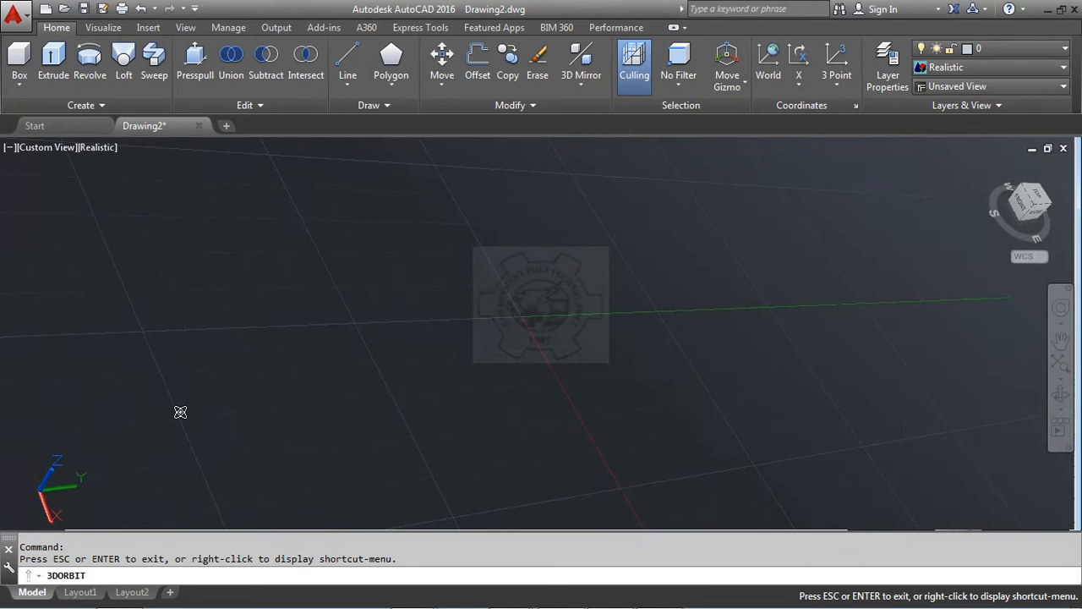
right_click(919, 265)
click(918, 277)
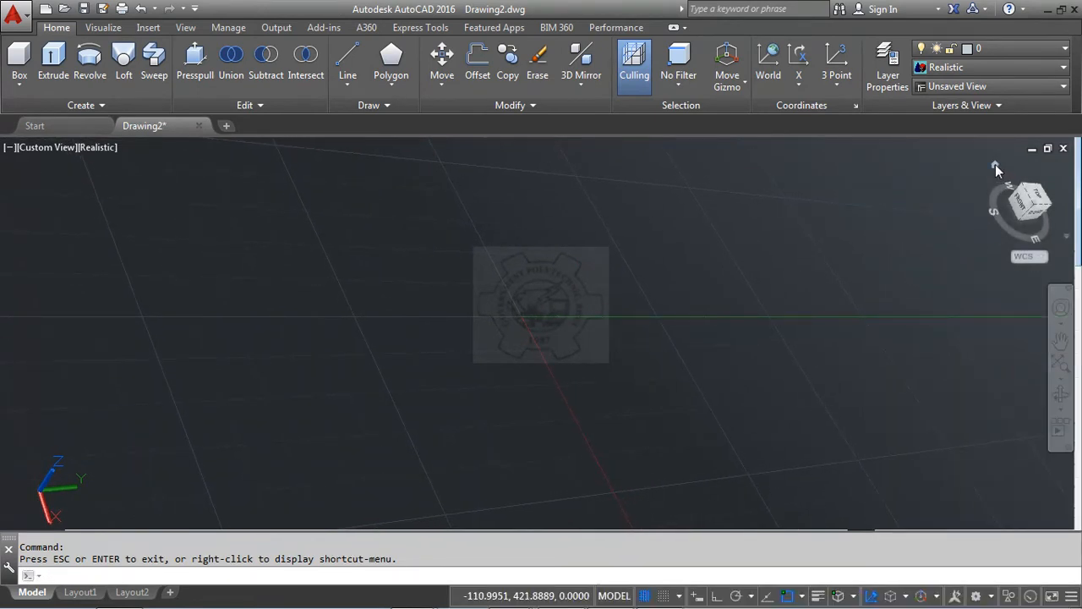
click(995, 164)
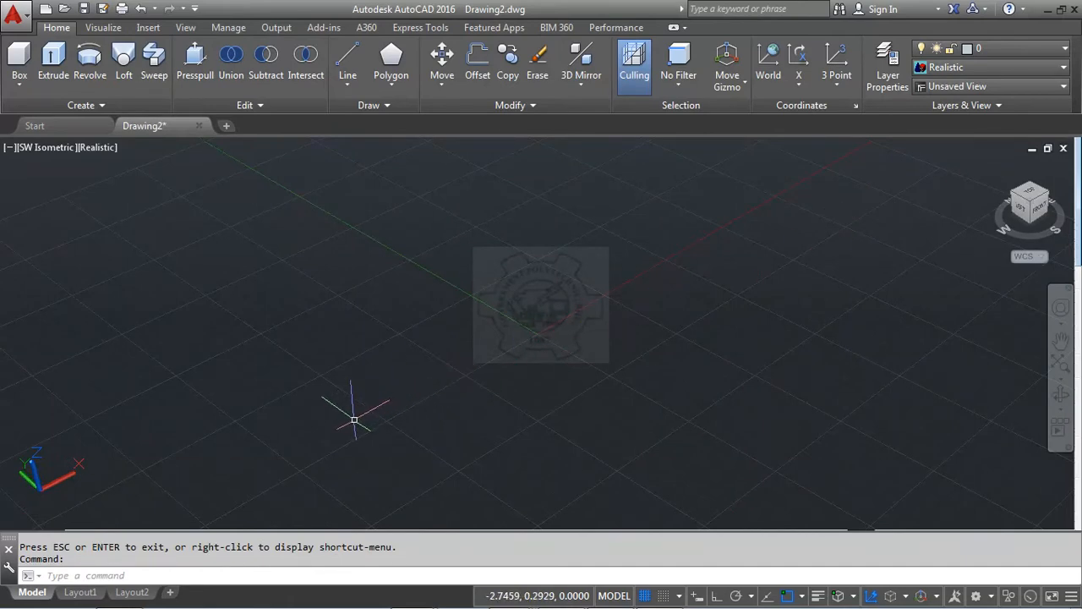
Step: Spin the empty workspace from the home view using Continuous Orbit, and exit the orbit
click(1060, 394)
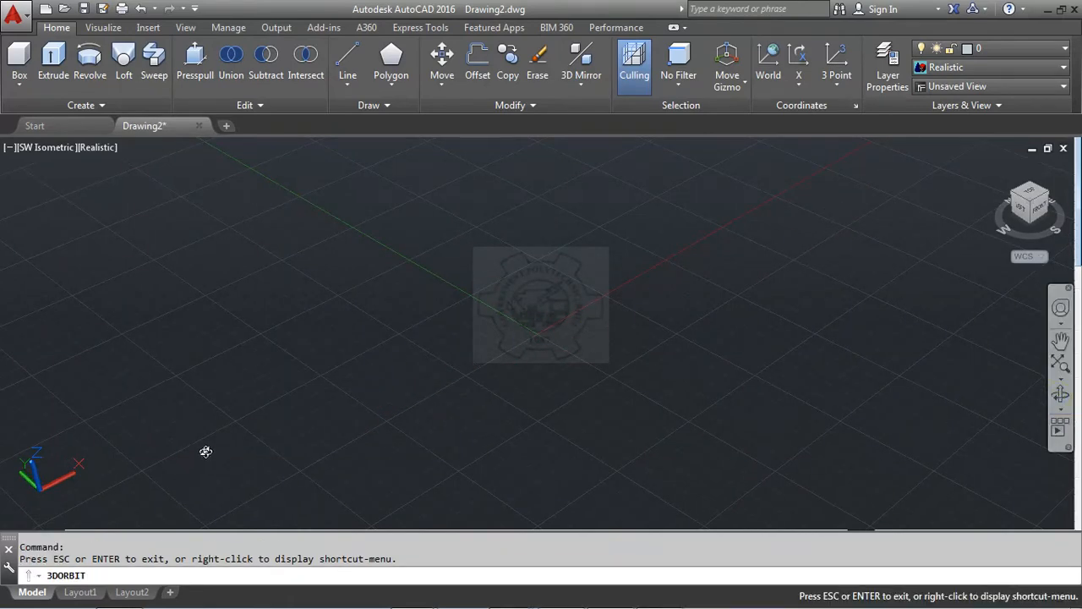
mouse_move(205, 449)
mouse_down()
mouse_move(285, 434)
mouse_move(222, 465)
mouse_move(194, 433)
mouse_up()
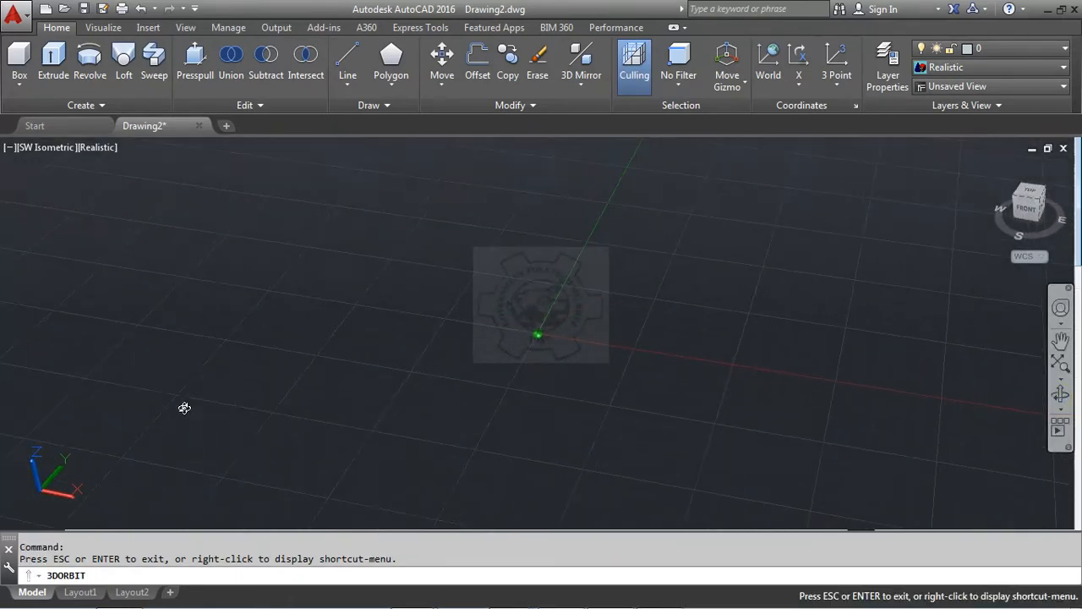
drag(178, 387, 450, 450)
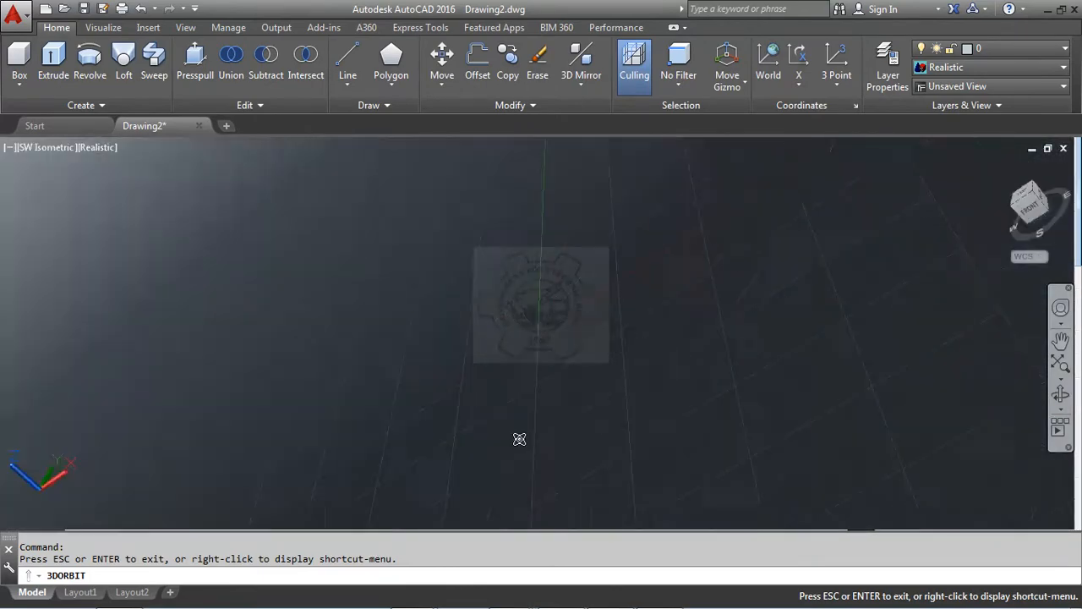
right_click(519, 431)
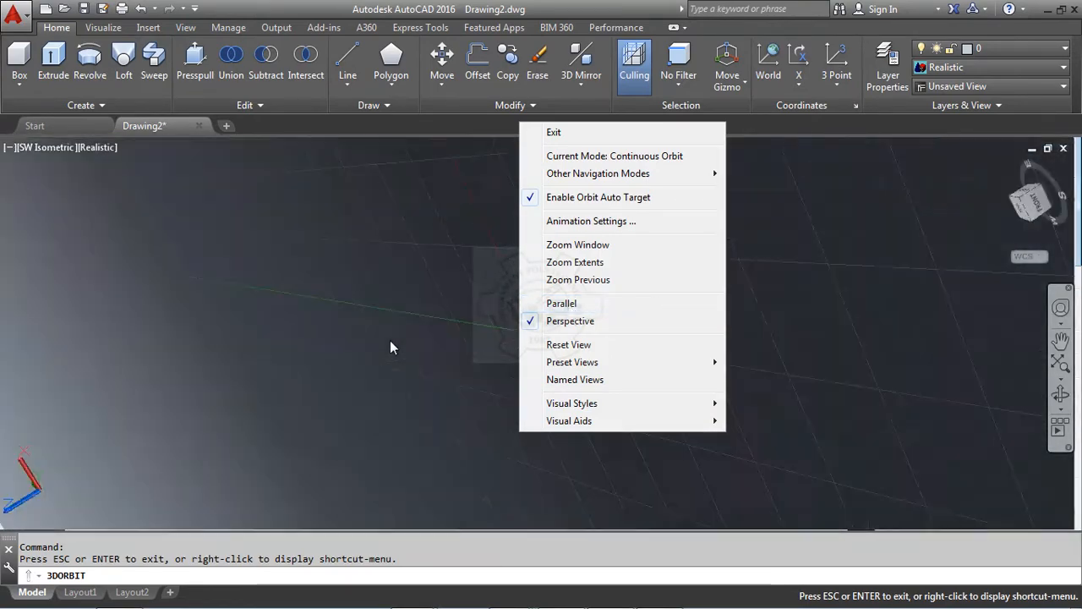
click(390, 340)
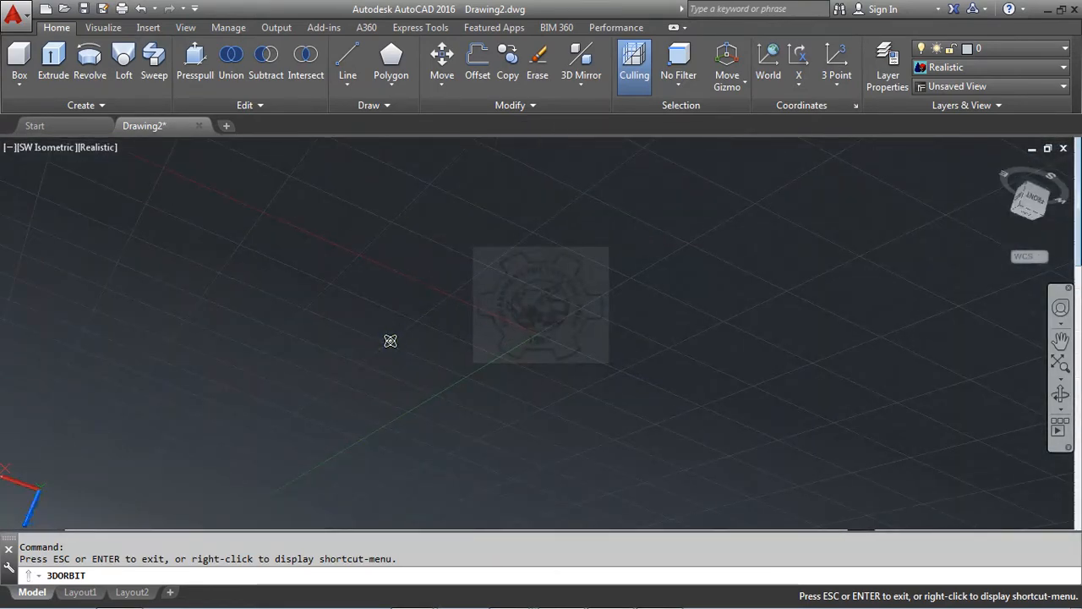
key(Escape)
Step: Restore the home view and set the drawing to the SE Isometric view
click(997, 164)
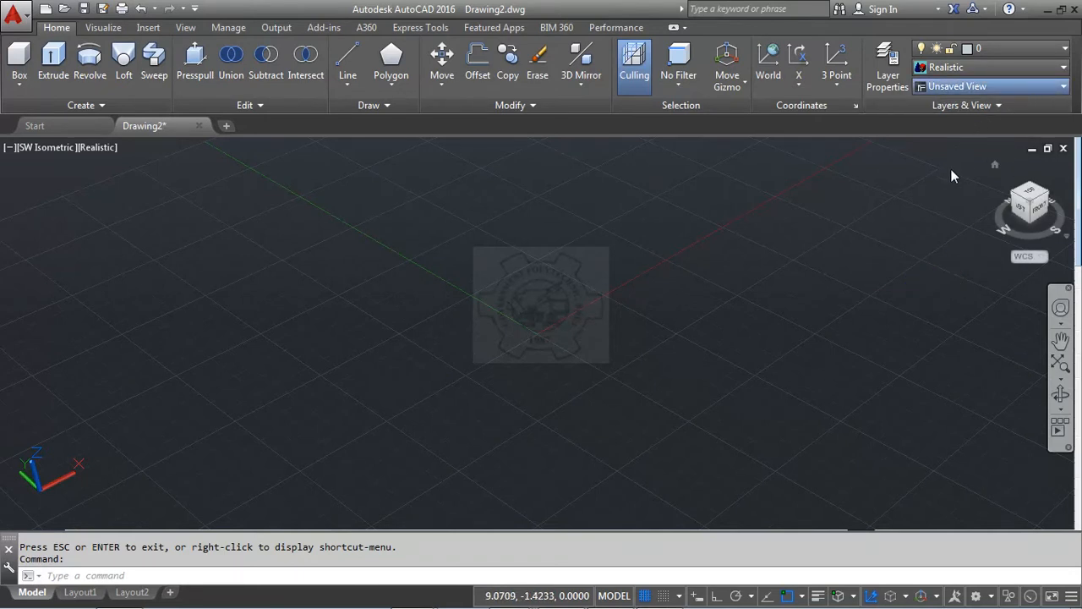
click(945, 213)
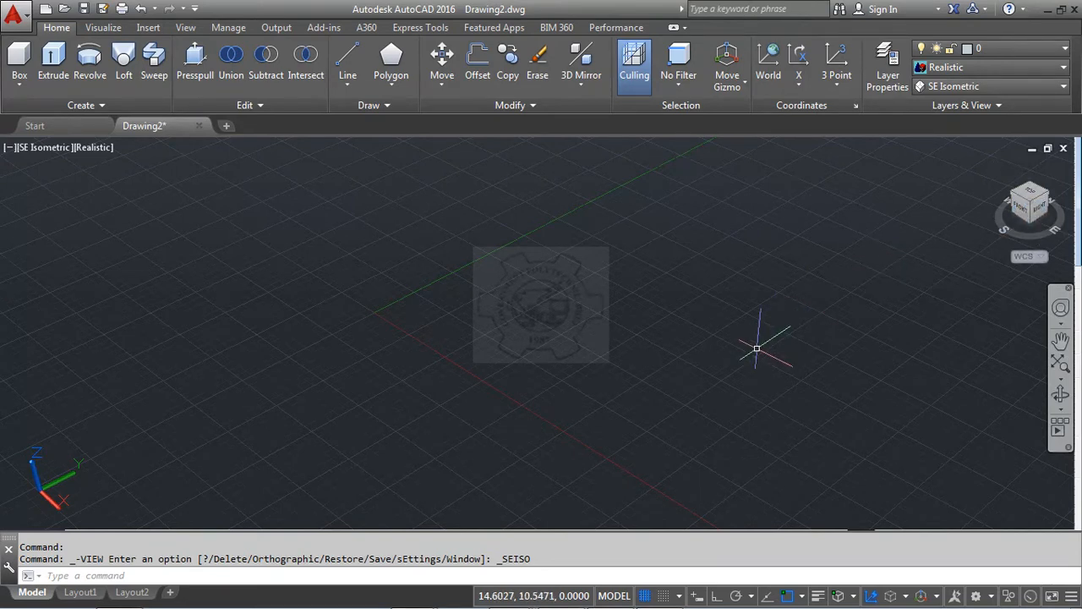
Step: Switch to the slide presentation, review the list of 3D primitive shapes and return to AutoCAD
key(alt+Tab)
key(alt+Tab)
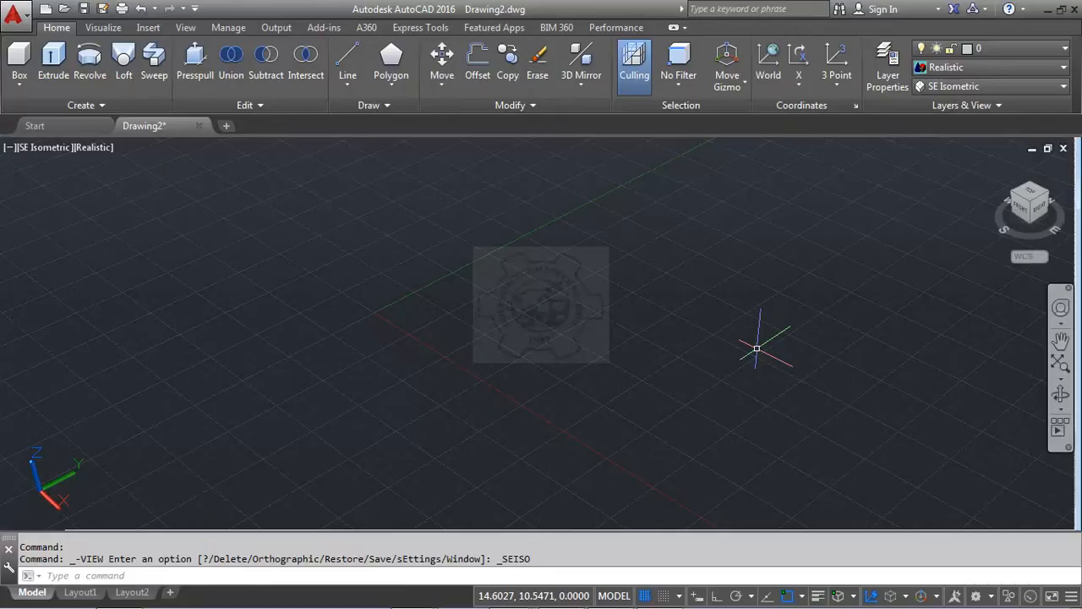
key(alt+Tab)
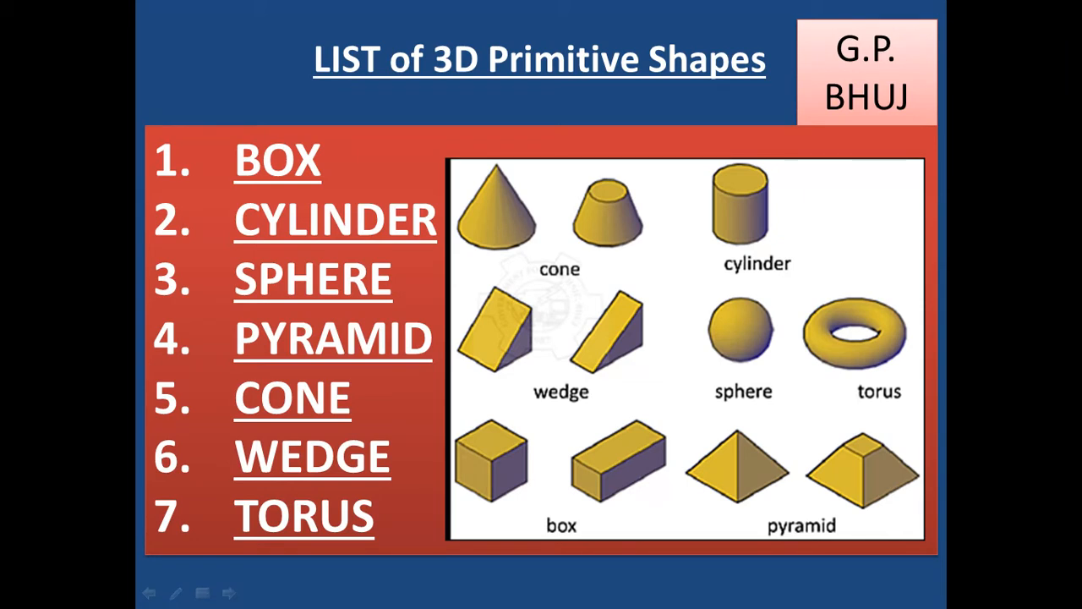
key(alt+Tab)
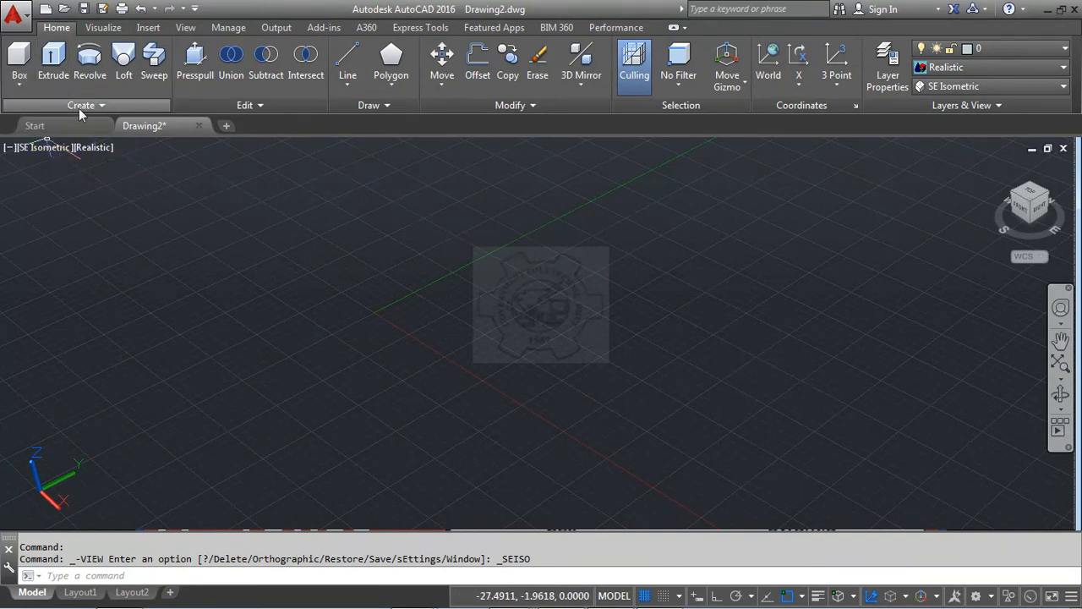
click(19, 88)
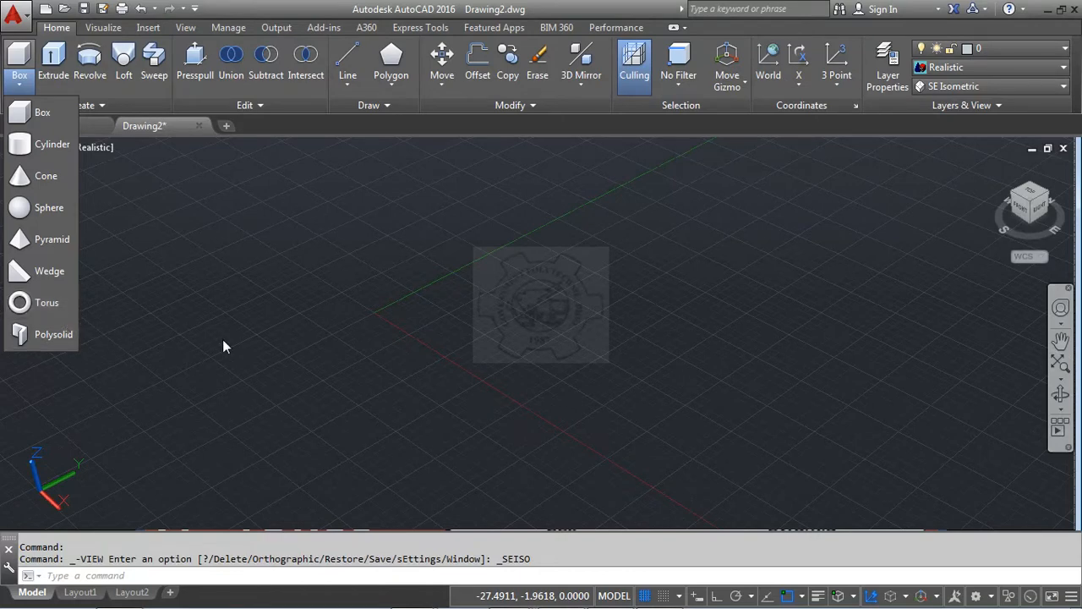
click(26, 112)
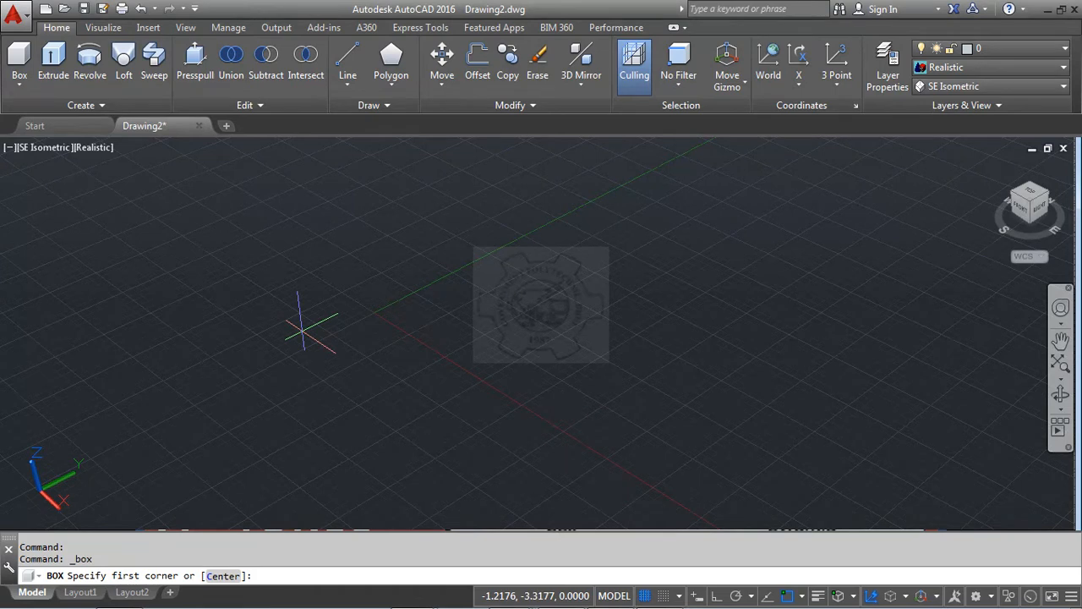
click(302, 330)
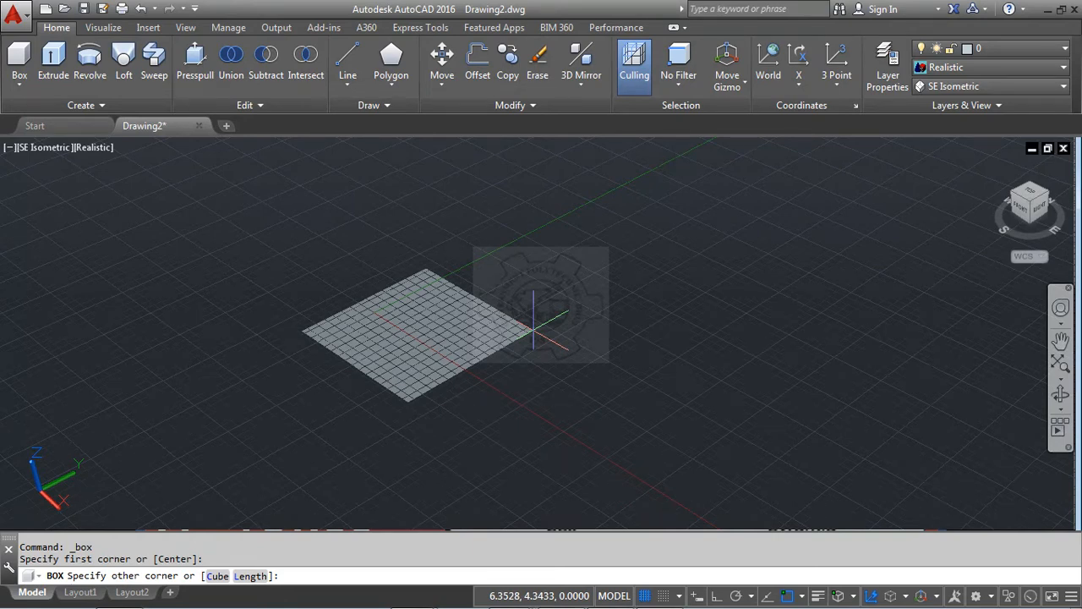
text(@)
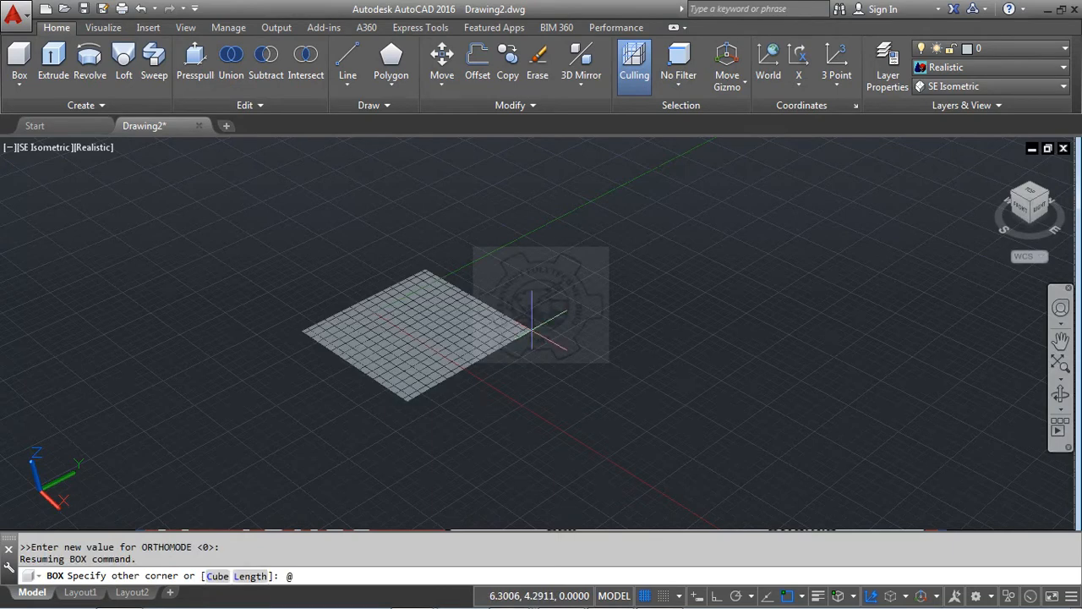
text(50,50,50)
key(Return)
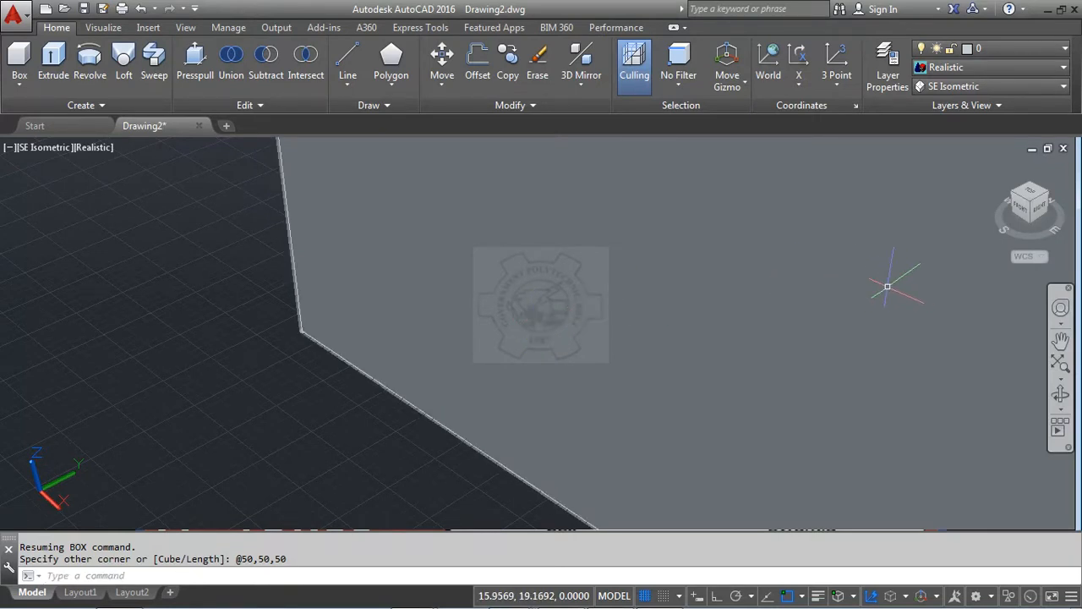
Step: Try the Shaded visual style on the cube and set the style to Shaded with edges
scroll(888, 287, down, 6)
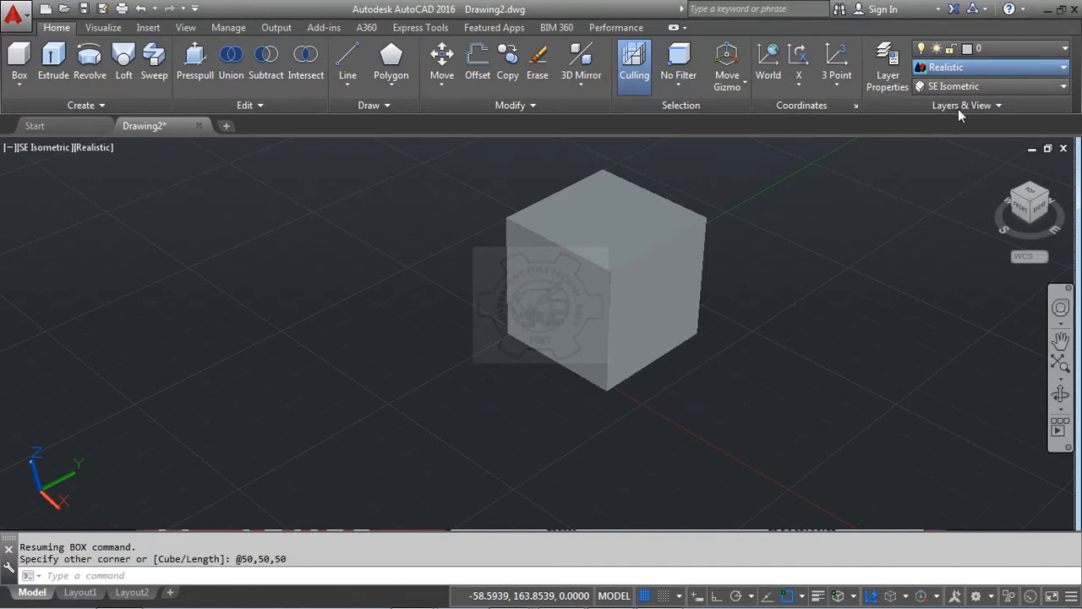
click(839, 170)
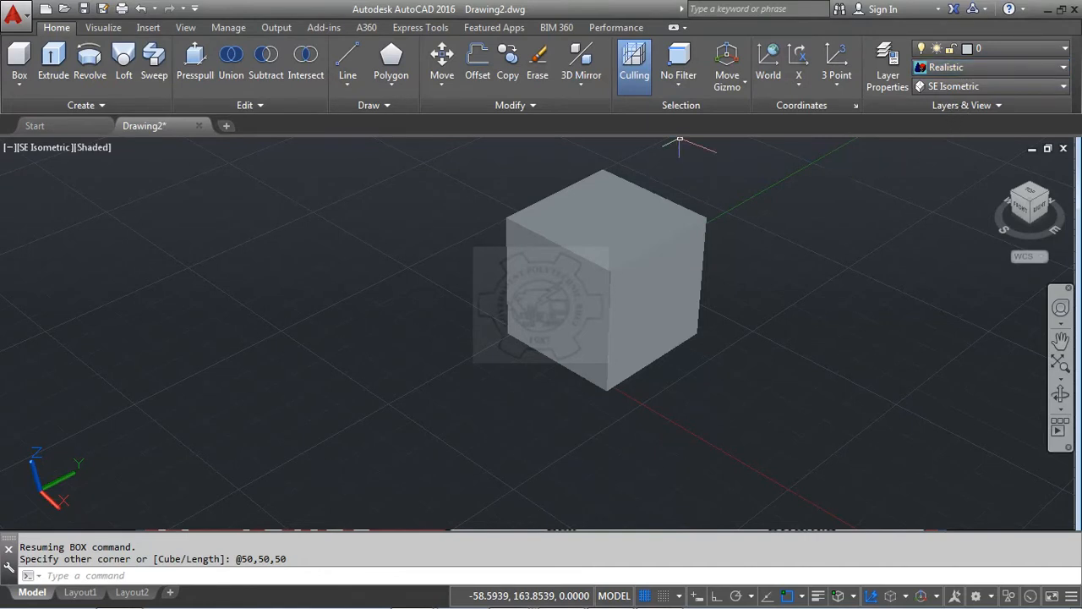
click(963, 68)
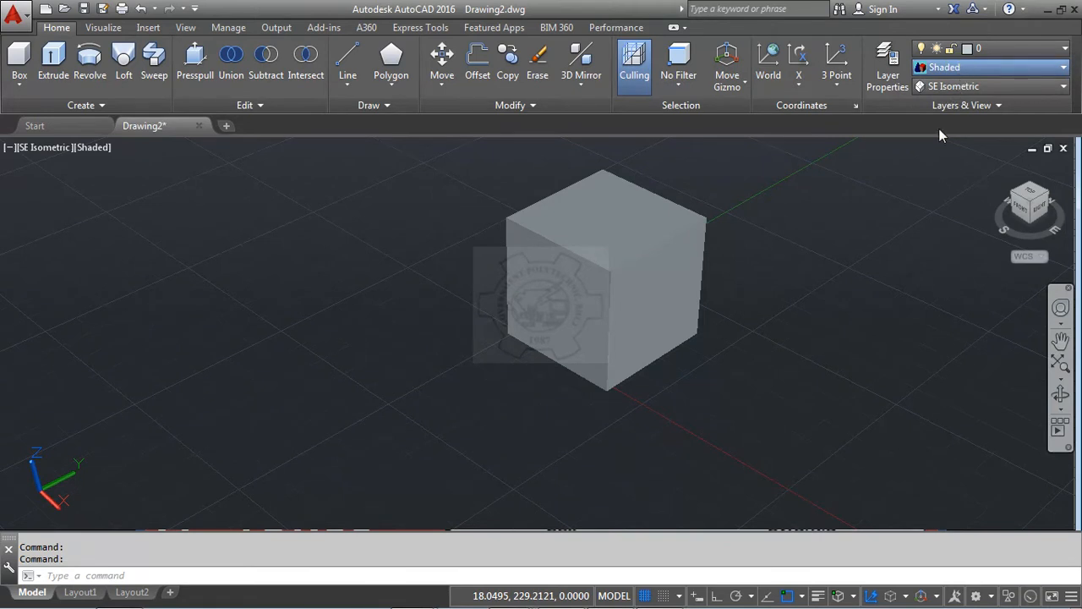
click(920, 149)
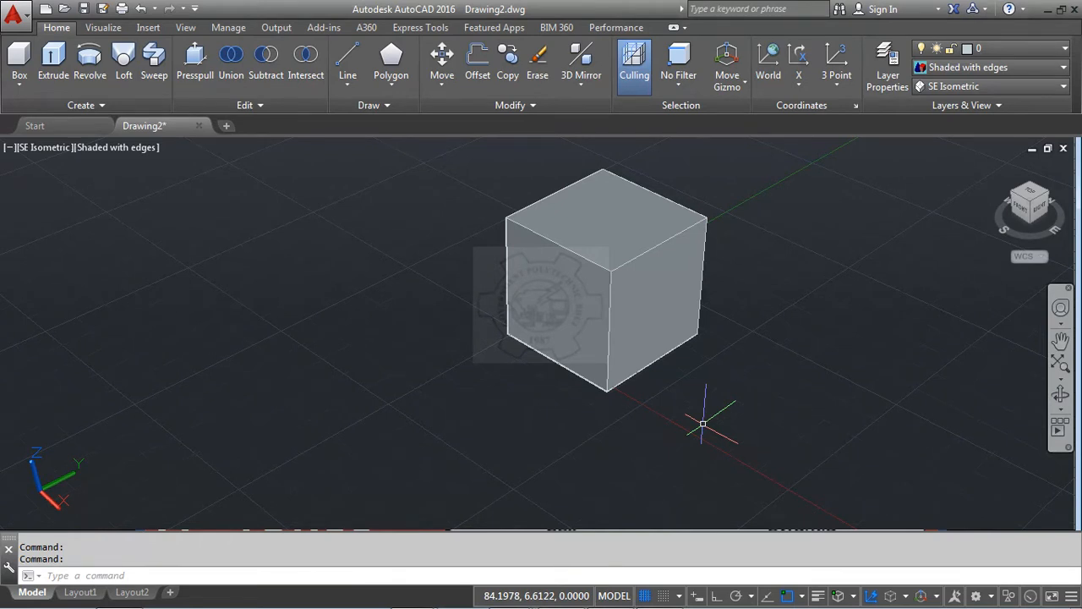
click(19, 56)
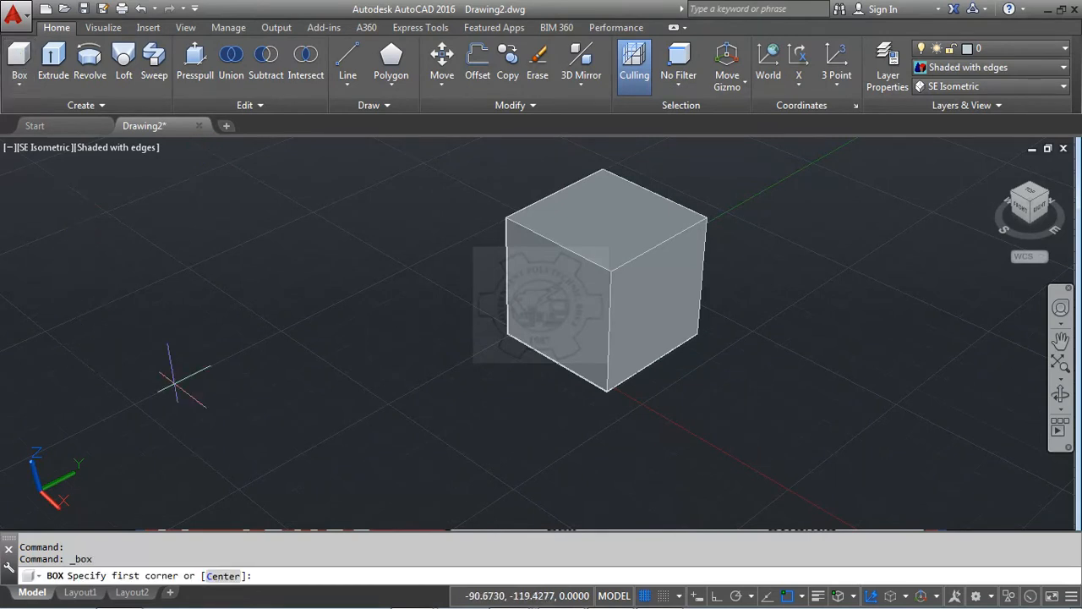
click(192, 375)
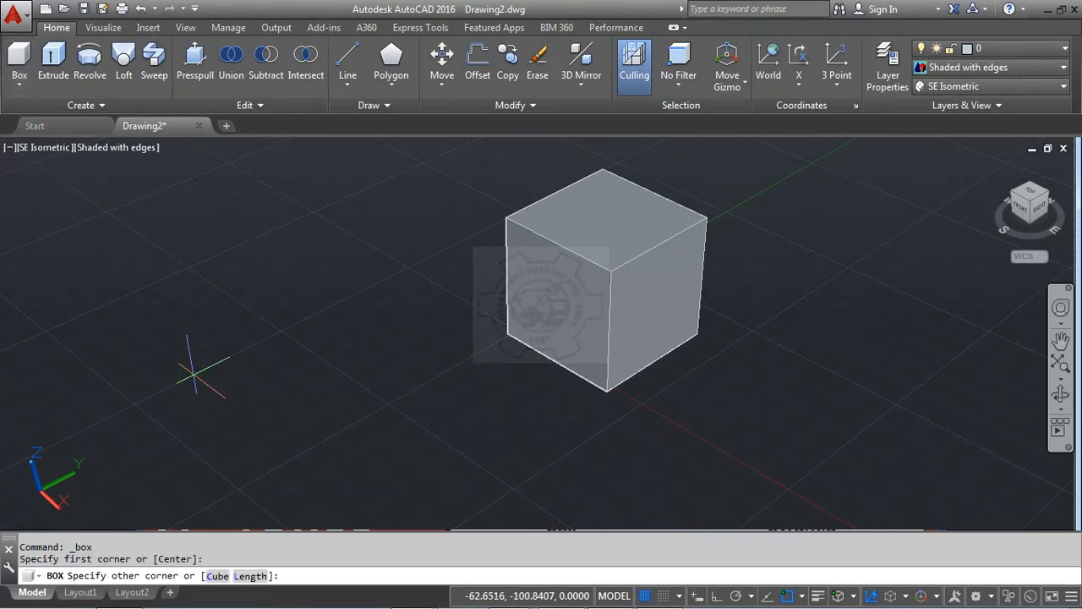
key(F8)
text(@)
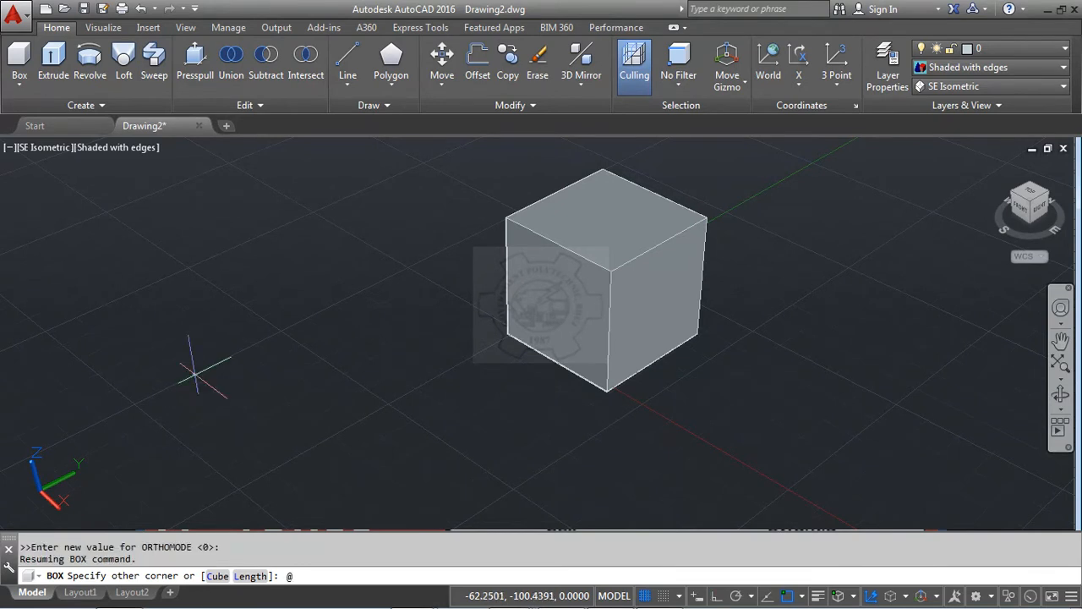
text(100,50,10)
key(Return)
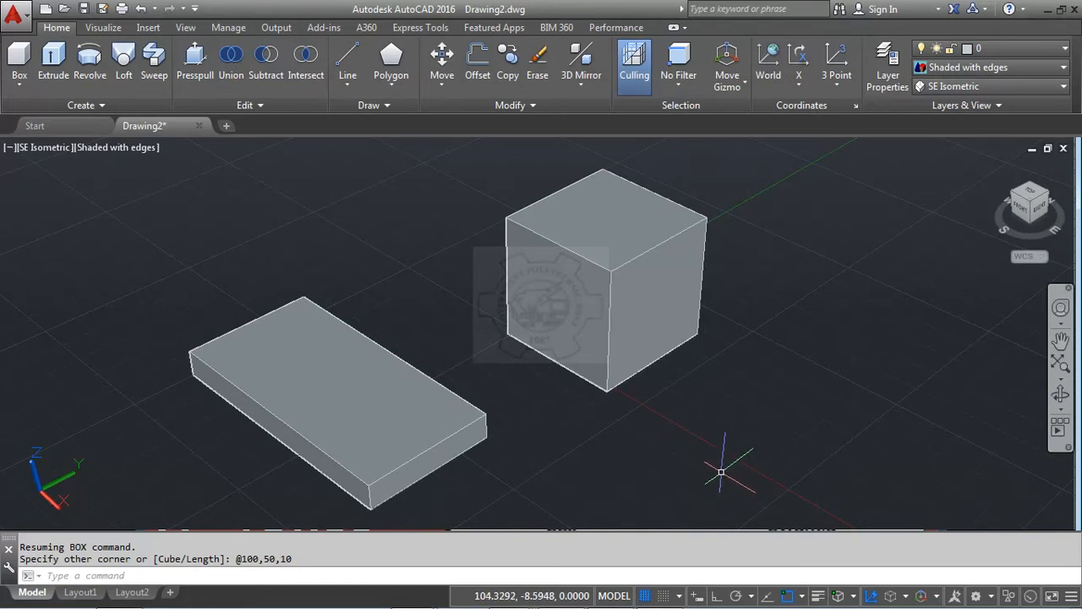
Step: Create a third box freehand, its base running from about (95, 1) to about (128, 91), and pick its height
click(19, 56)
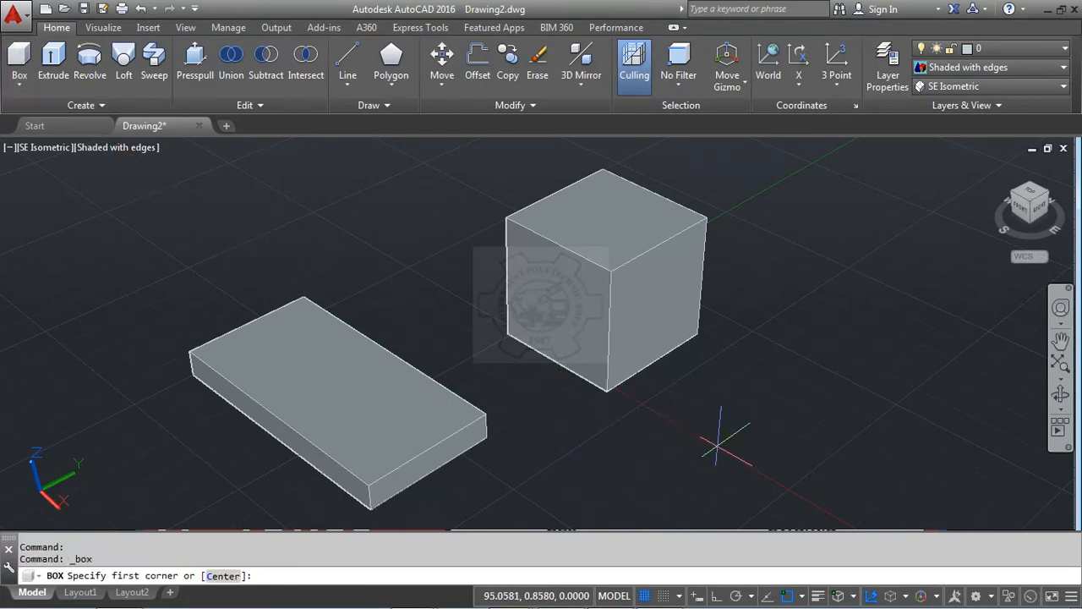
click(717, 441)
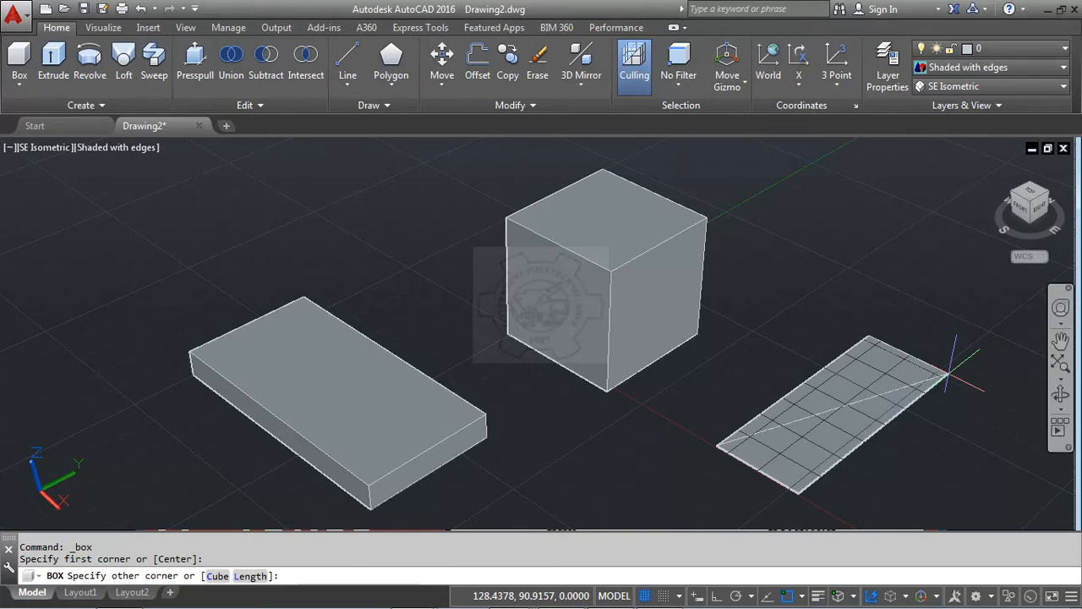
click(949, 373)
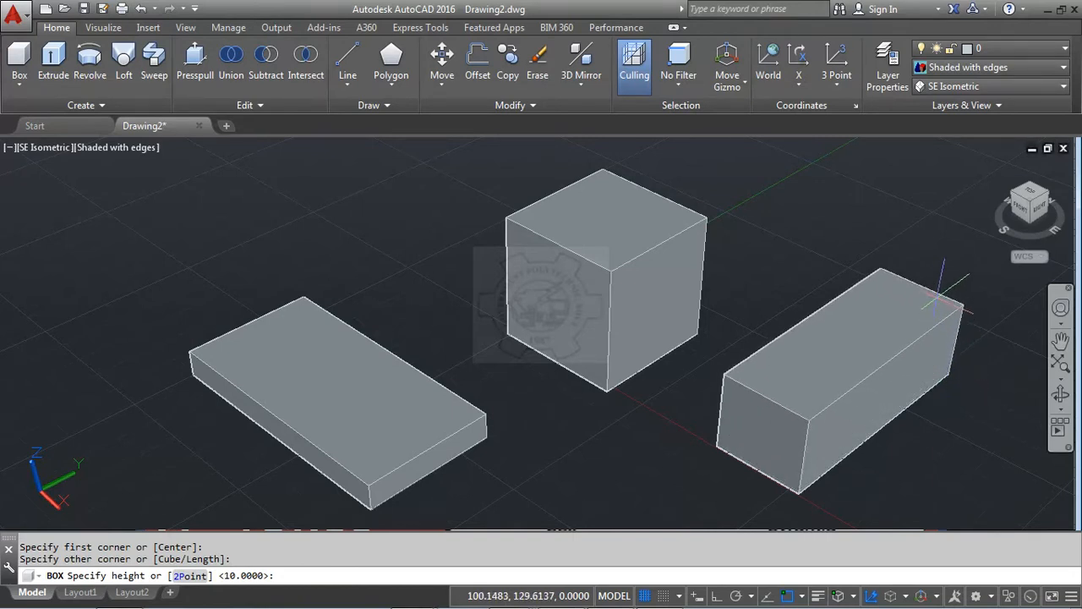
click(936, 247)
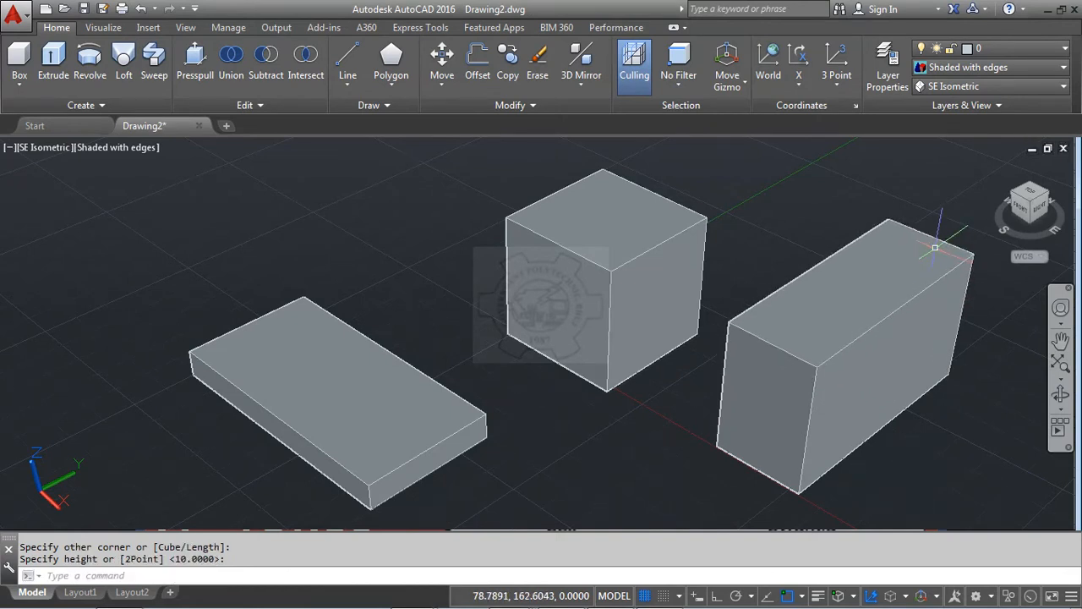
Step: Select all three boxes with a crossing window and erase them
click(921, 482)
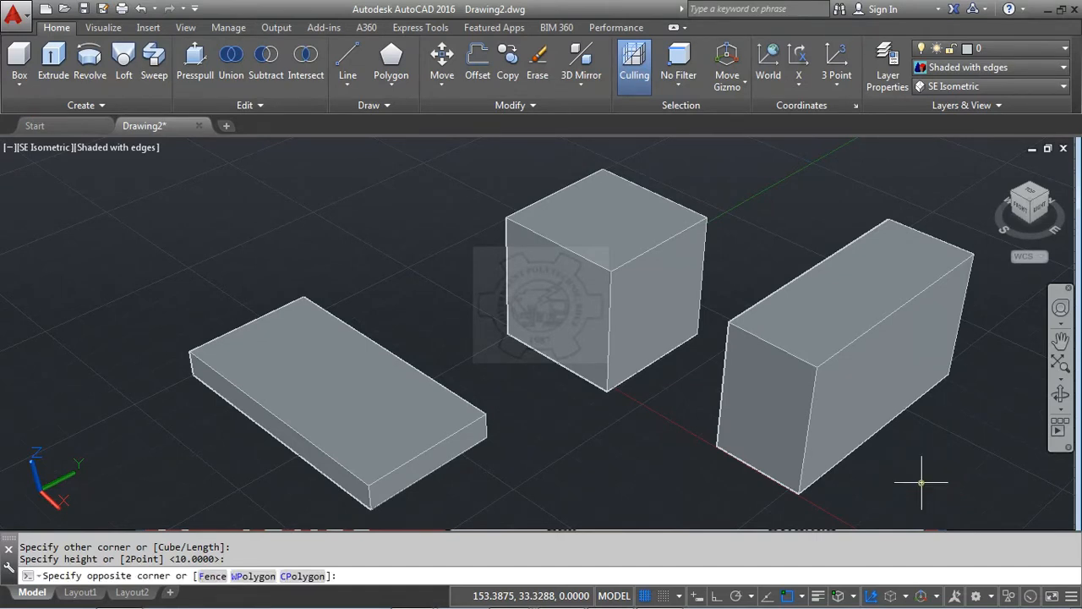
click(383, 298)
key(Delete)
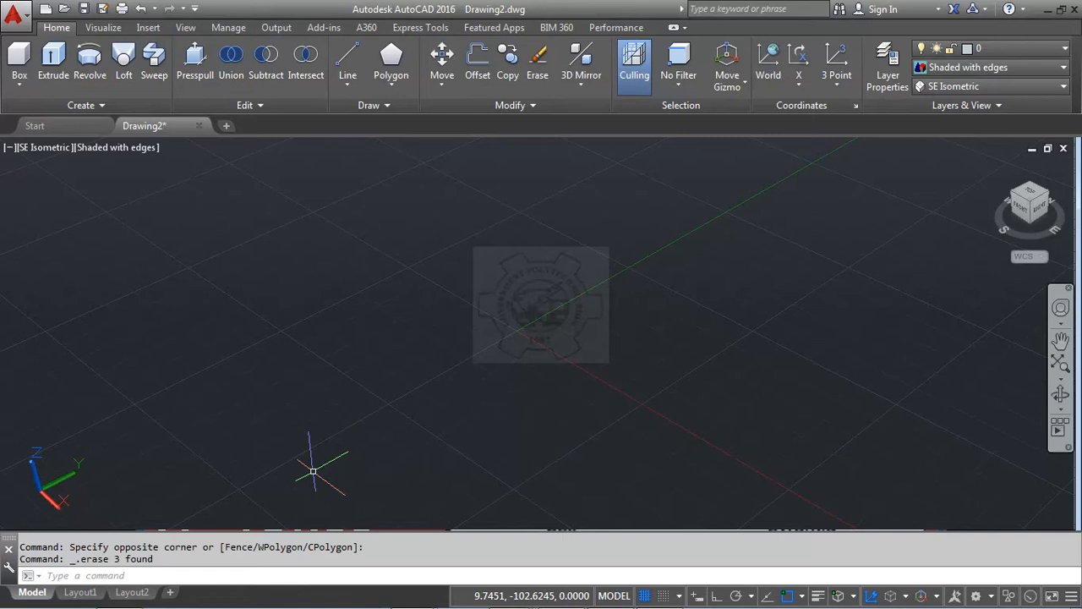
Step: Collapse the ribbon to its panel titles to enlarge the drawing area
text(box)
click(674, 27)
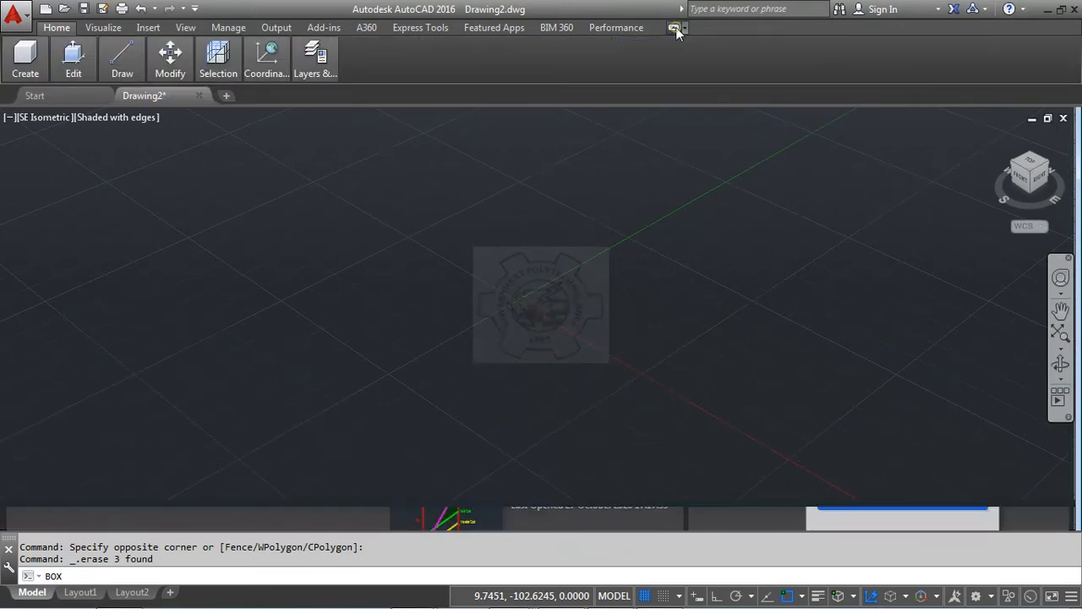
click(675, 28)
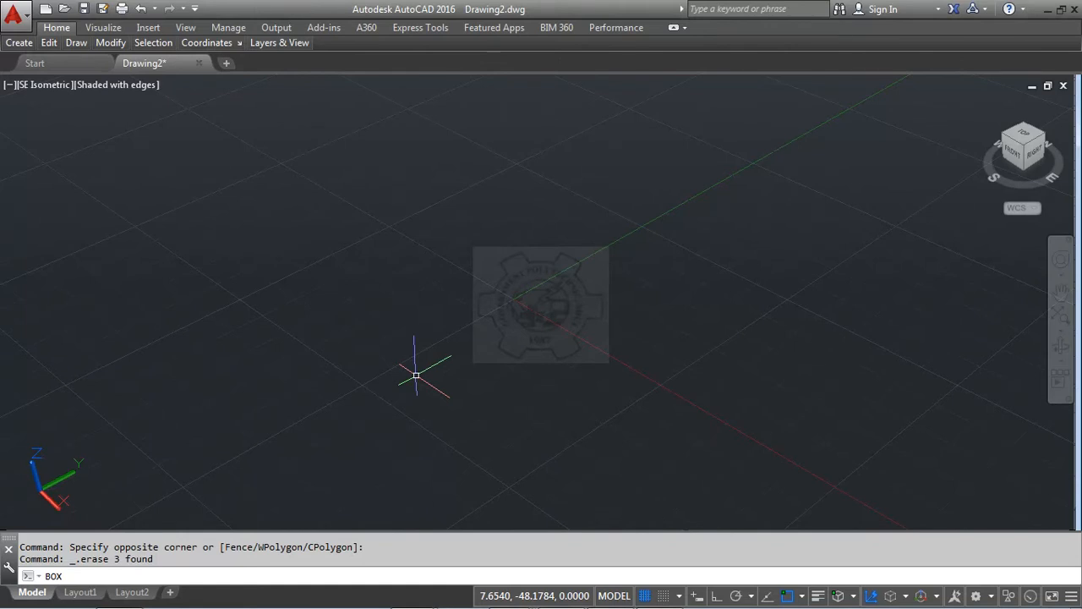
Step: Create a box from a freely picked first corner using the Length option, with length 100, width 50 and height 10
key(Return)
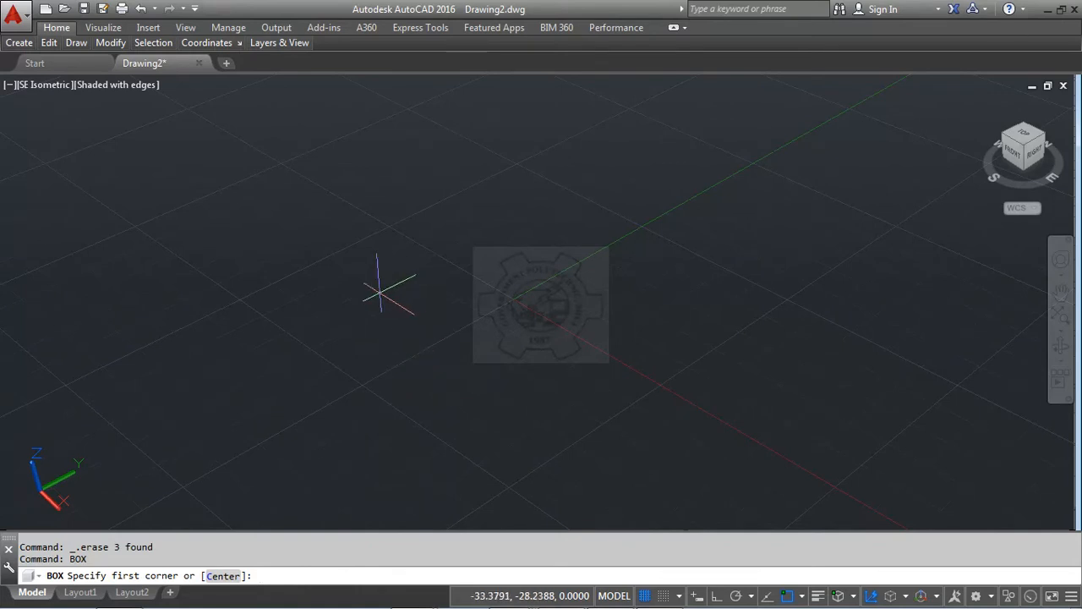
click(380, 291)
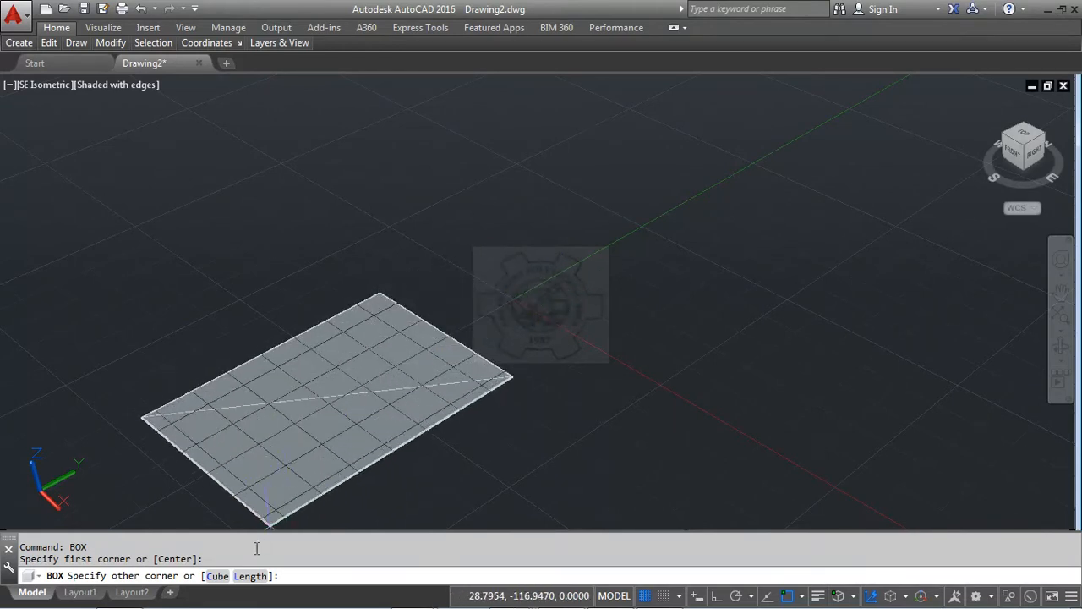
click(243, 575)
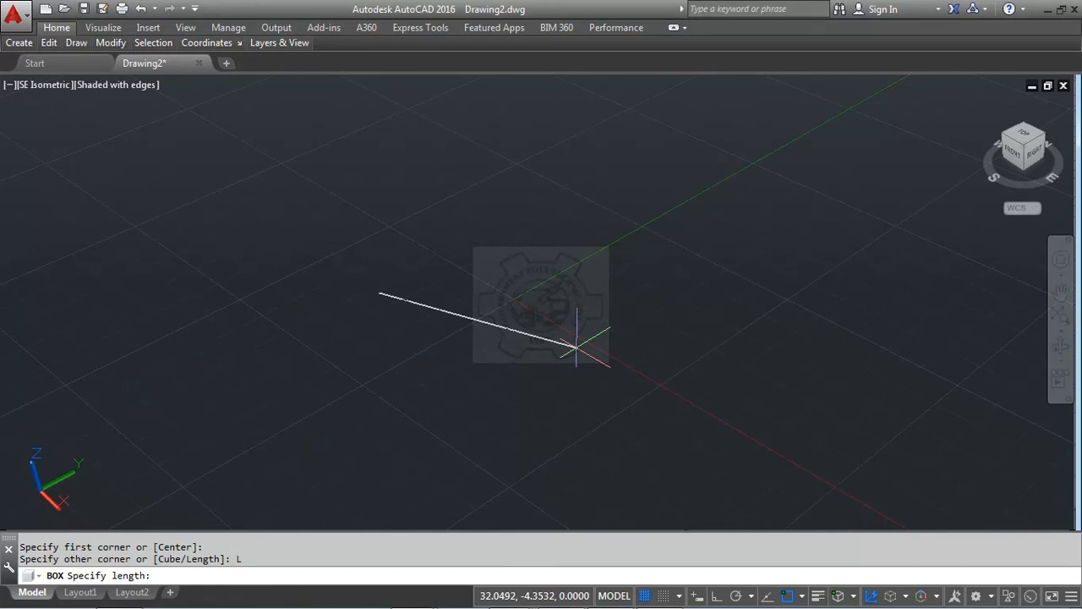
text(100)
key(Return)
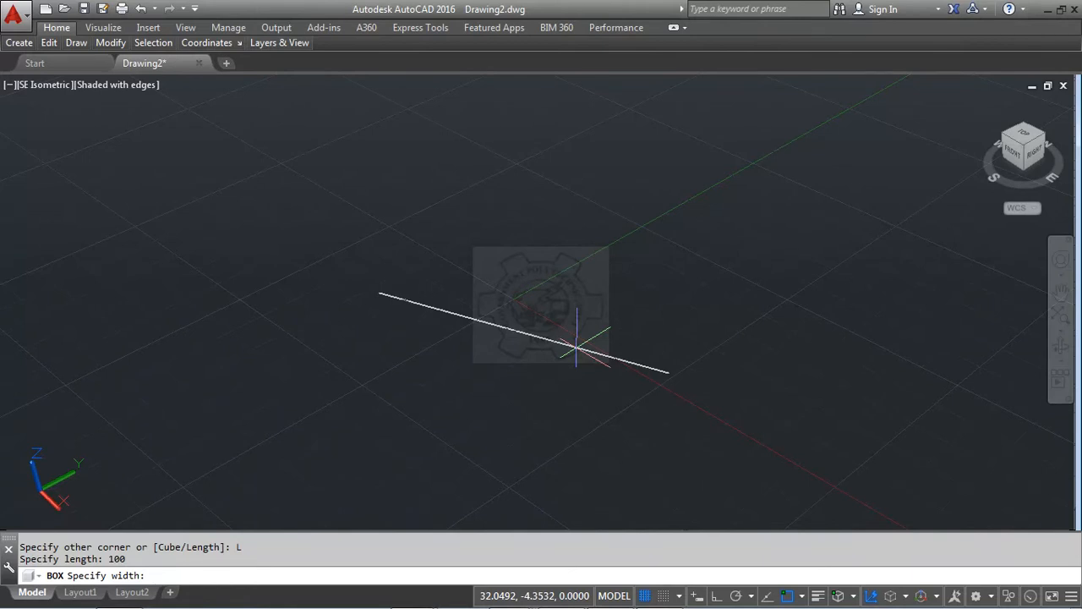
text(50)
key(Return)
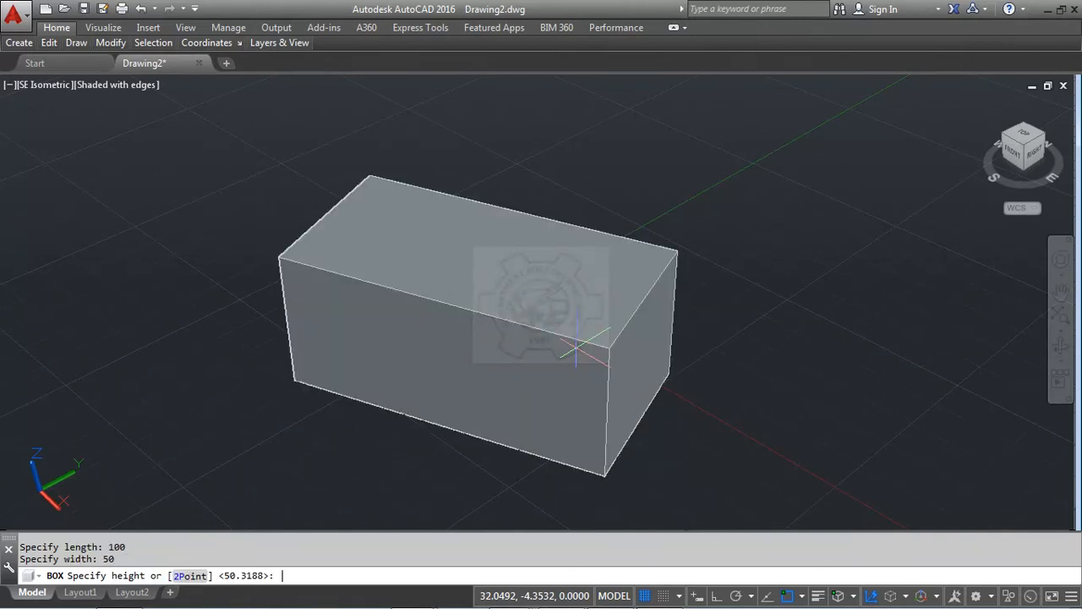
text(10)
key(Return)
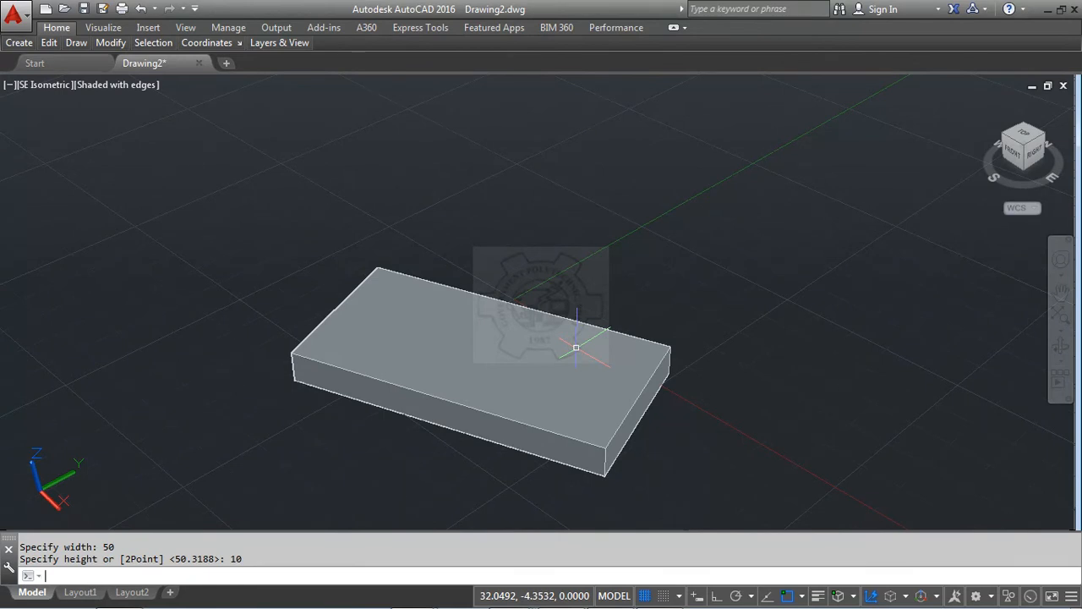
Step: Create a second box from the first box's upper corner nearest the X axis, with Ortho on, length 100 along X, width 50 and height 10
text(BOX)
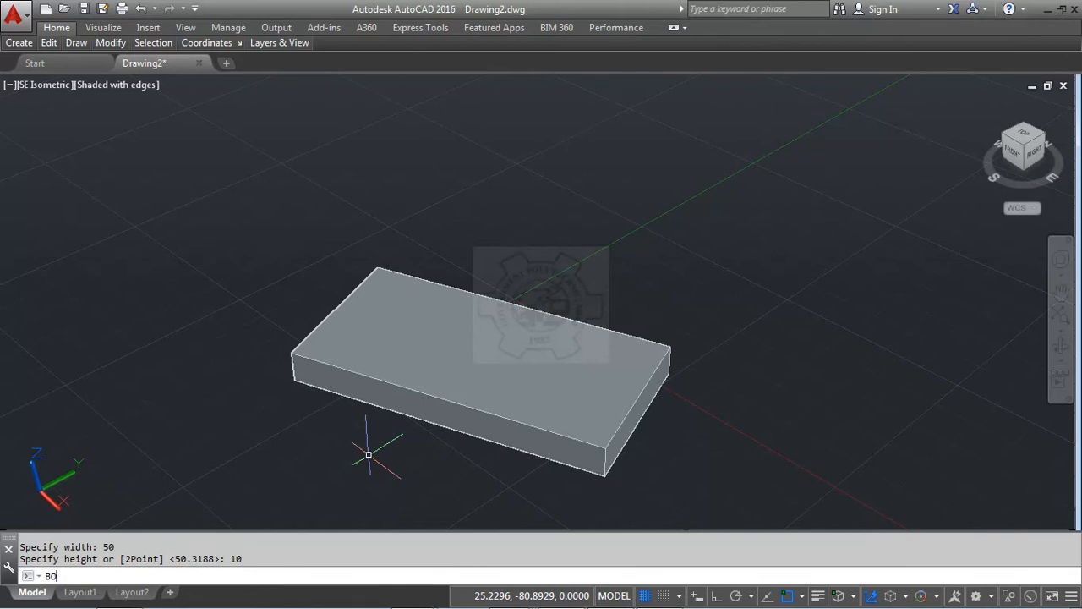
key(Return)
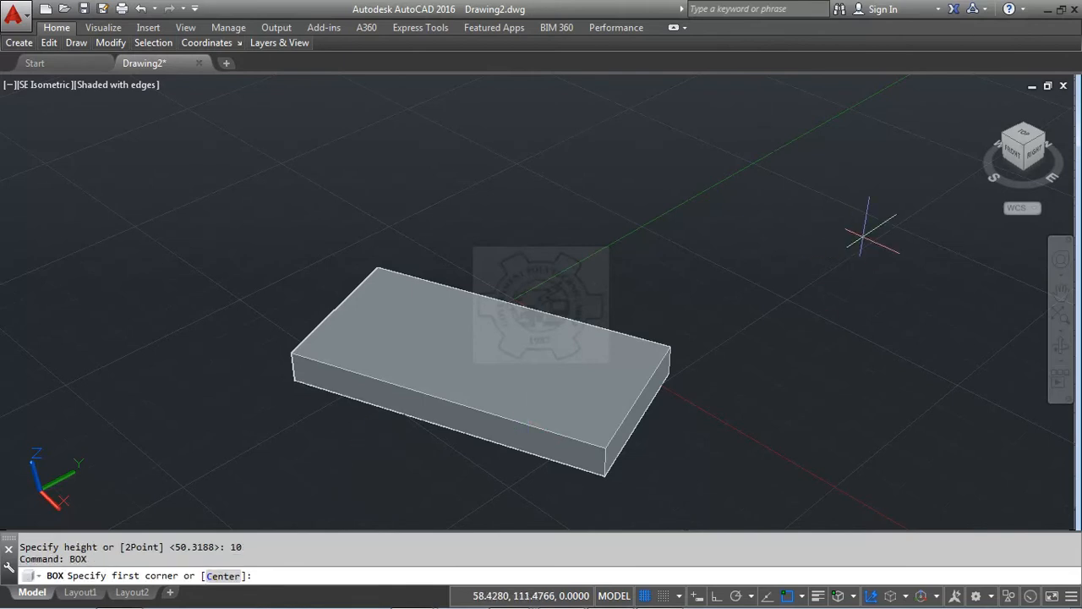
click(669, 347)
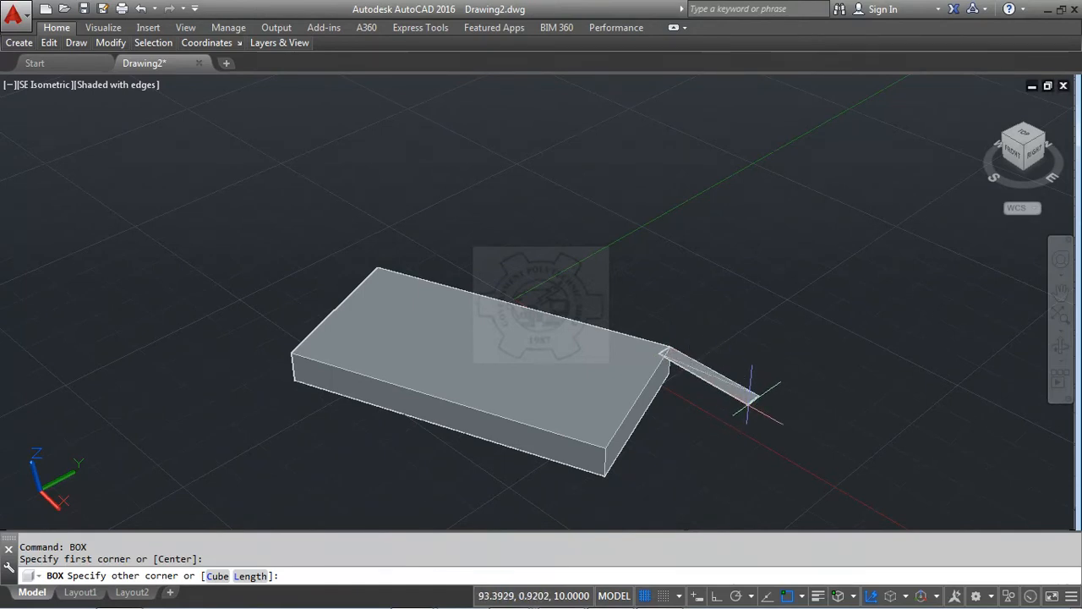
text(l)
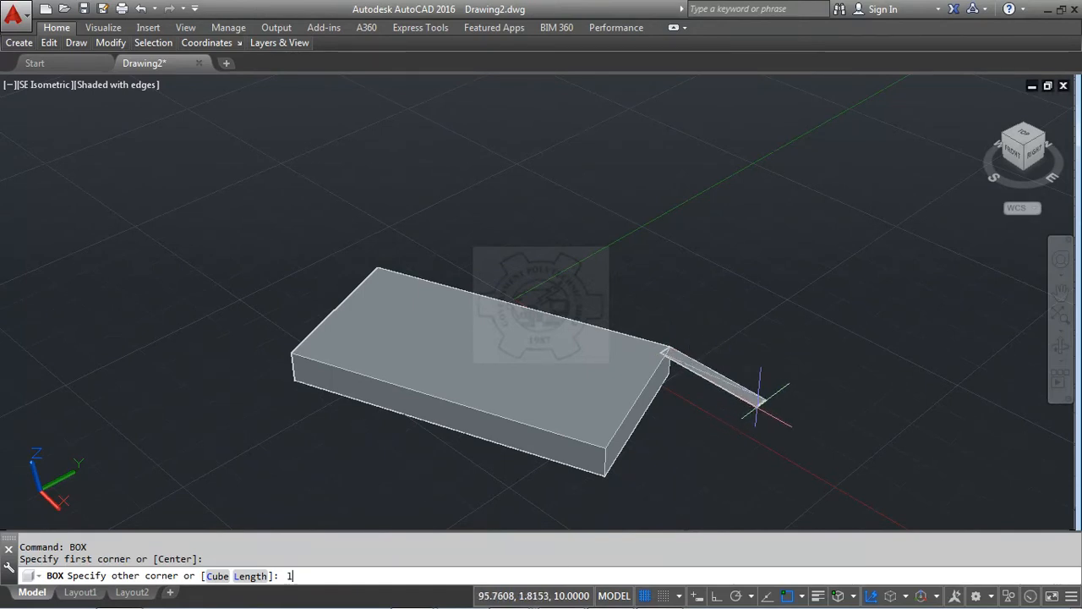
key(Return)
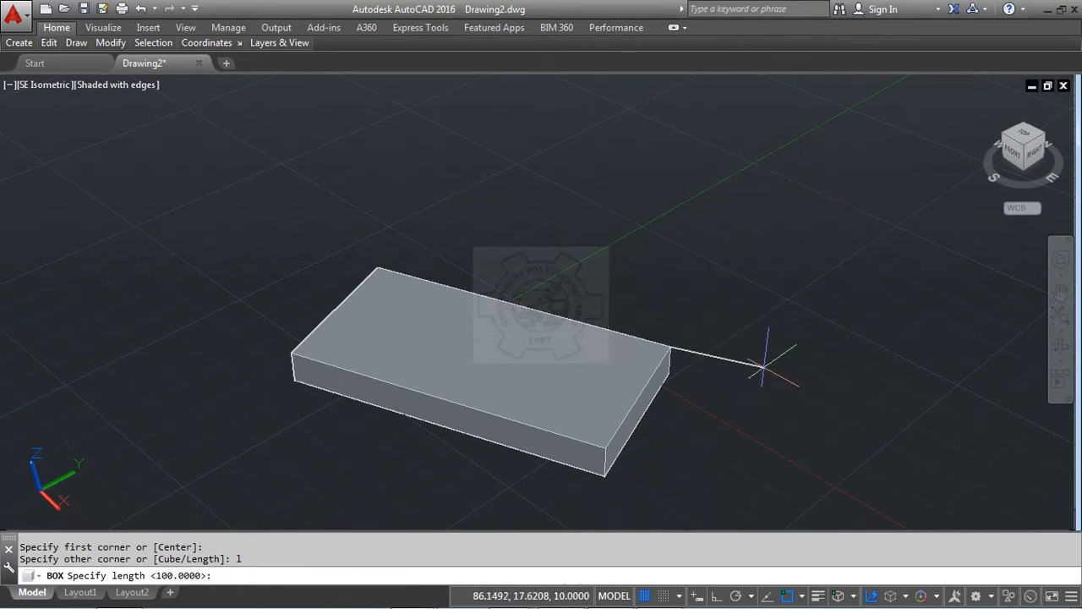
key(F8)
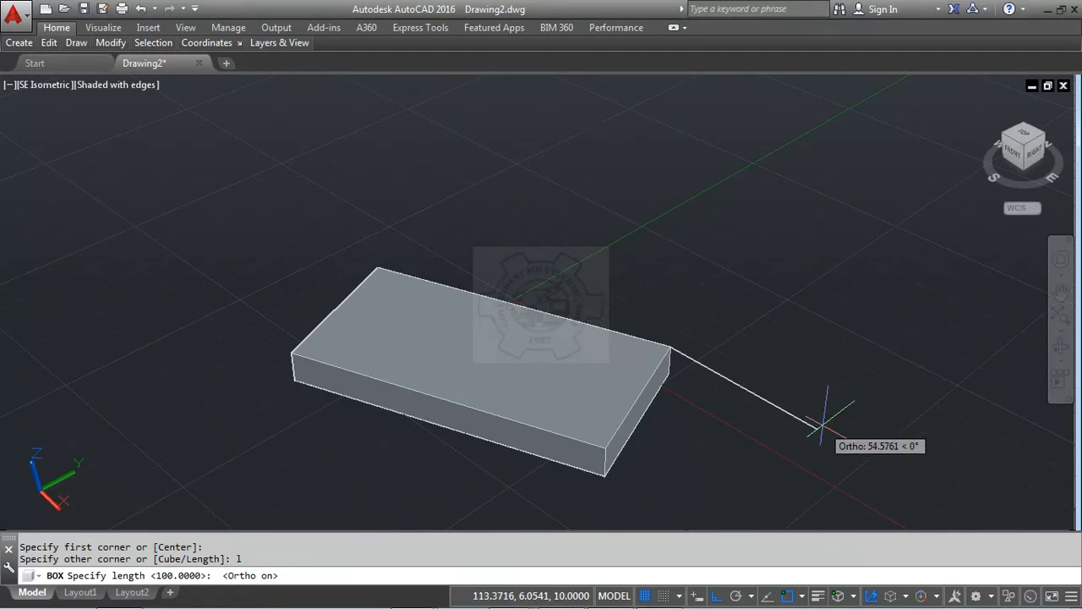
text(100)
key(Return)
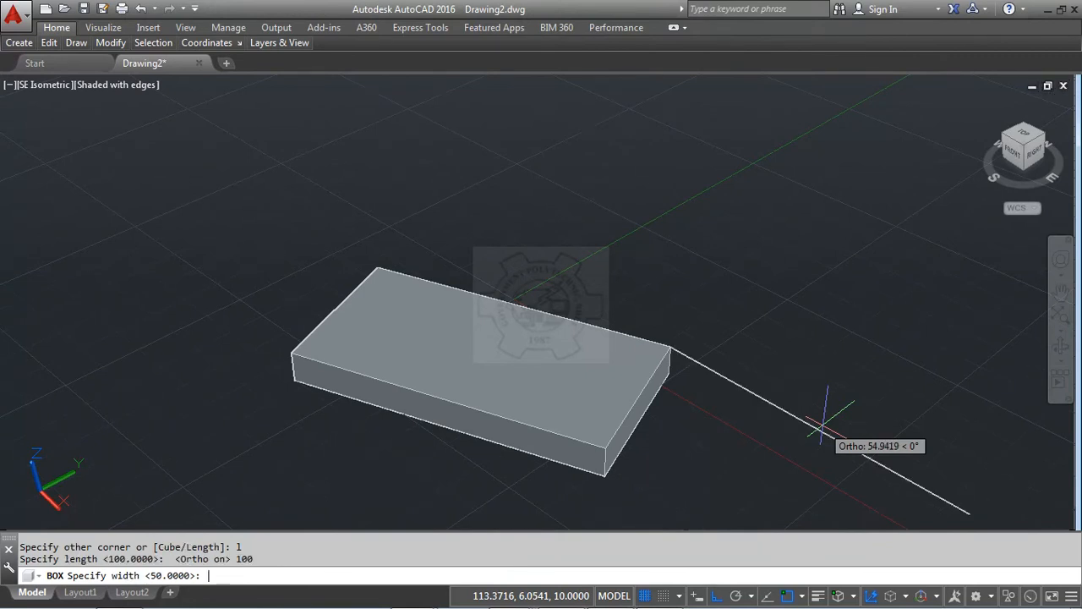
text(50)
key(Return)
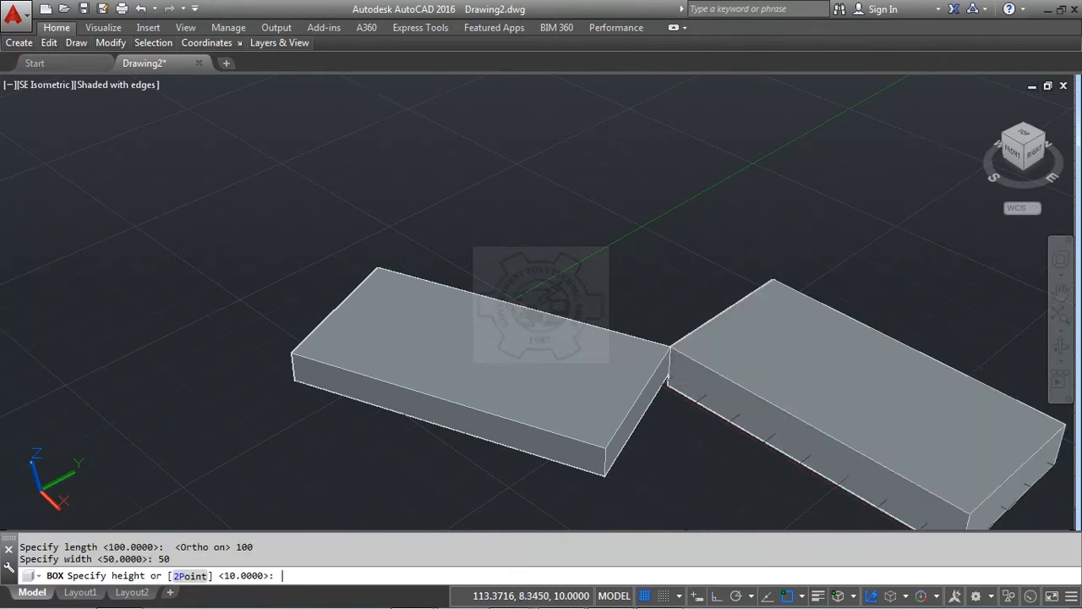
text(10)
key(Return)
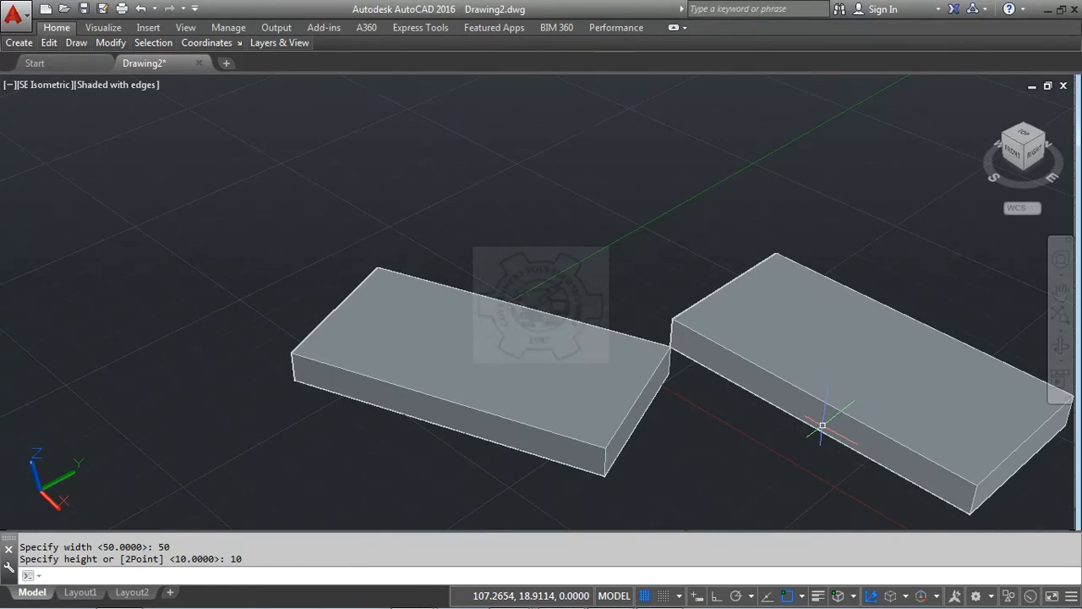
Step: Erase the first box, the one not aligned with the X axis
click(623, 396)
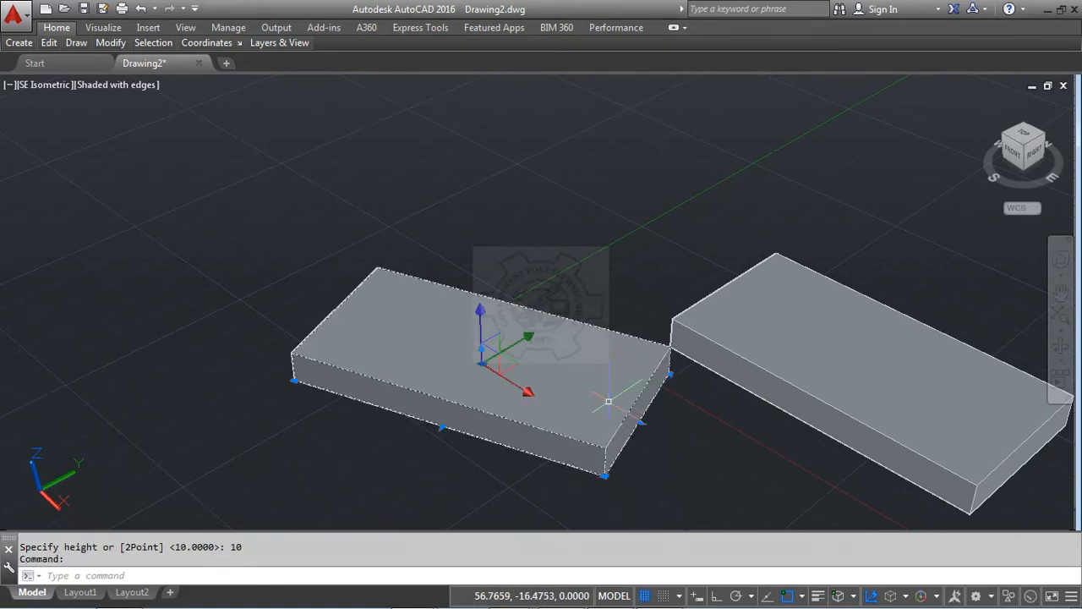
key(Delete)
text(z)
key(Return)
text(e)
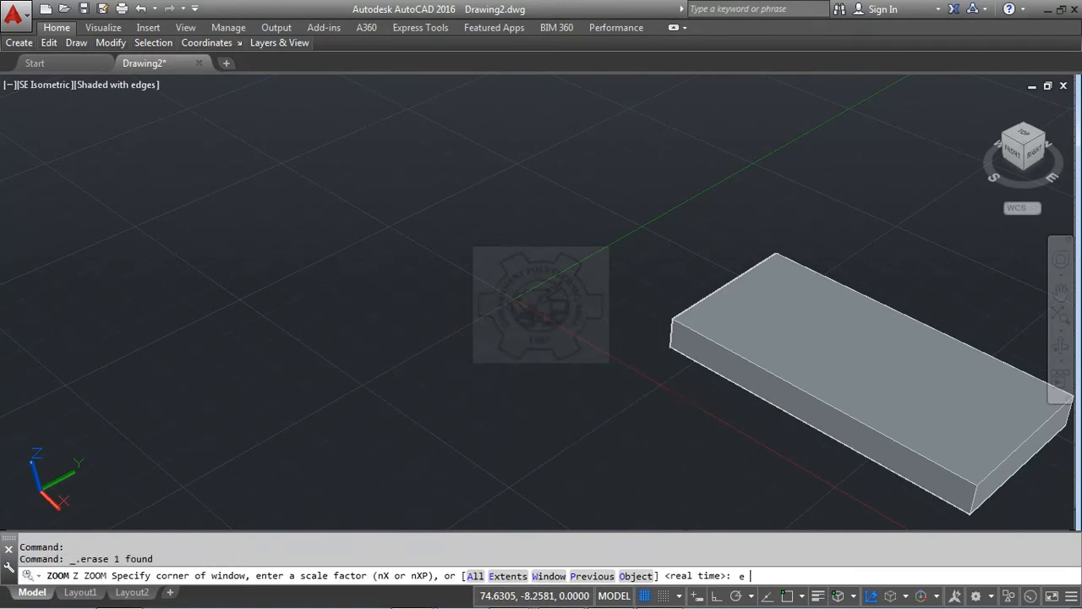
key(Return)
scroll(635, 288, down, 3)
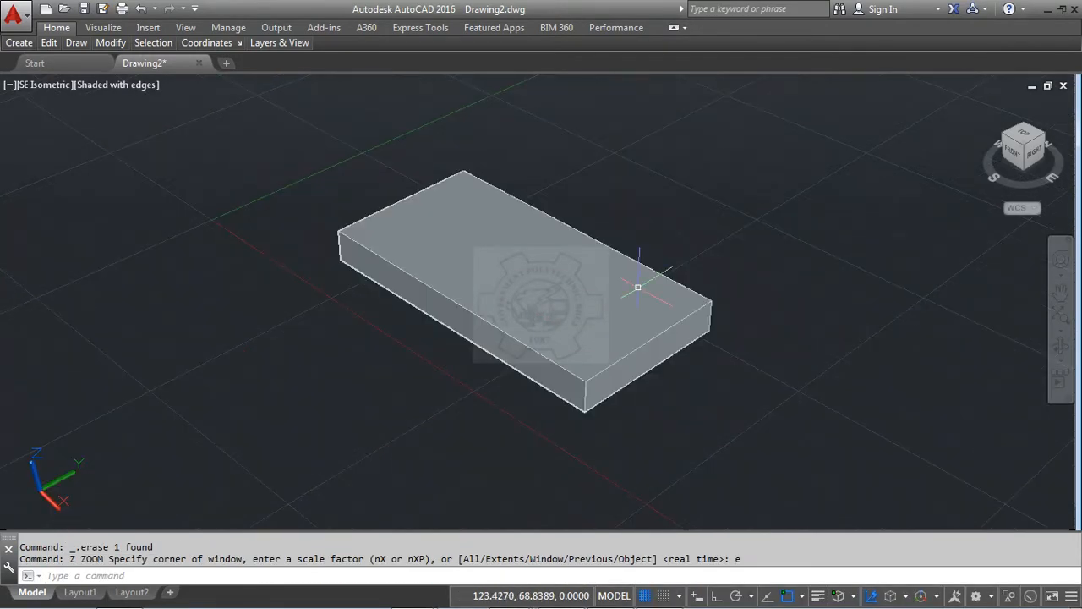
scroll(638, 287, up, 1)
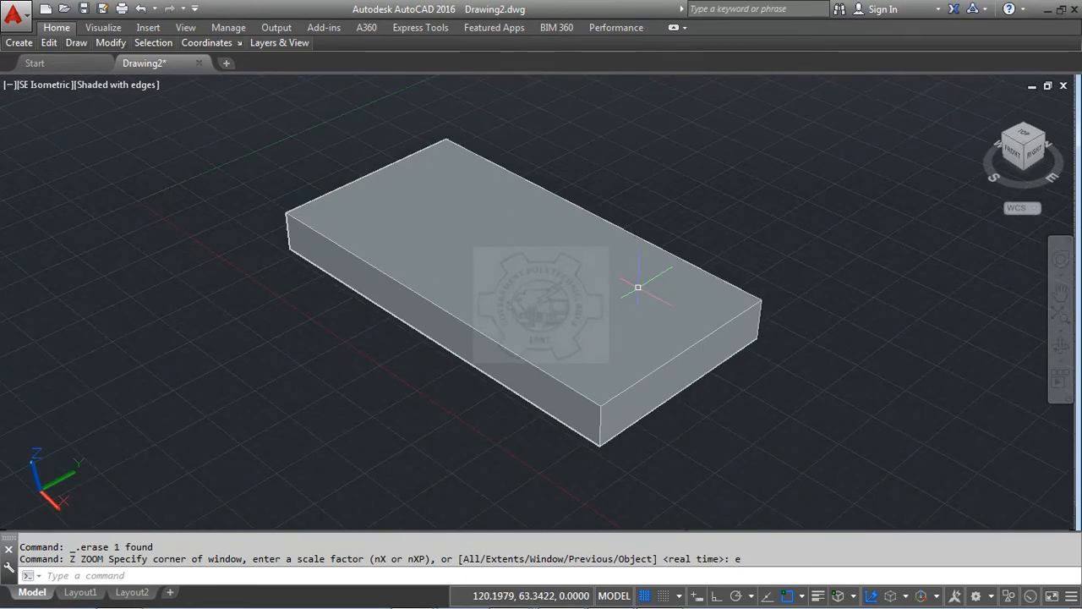
Step: Create a cube of side 10 with the Center option, centred on the flat box's top corner at its far right end
text(box)
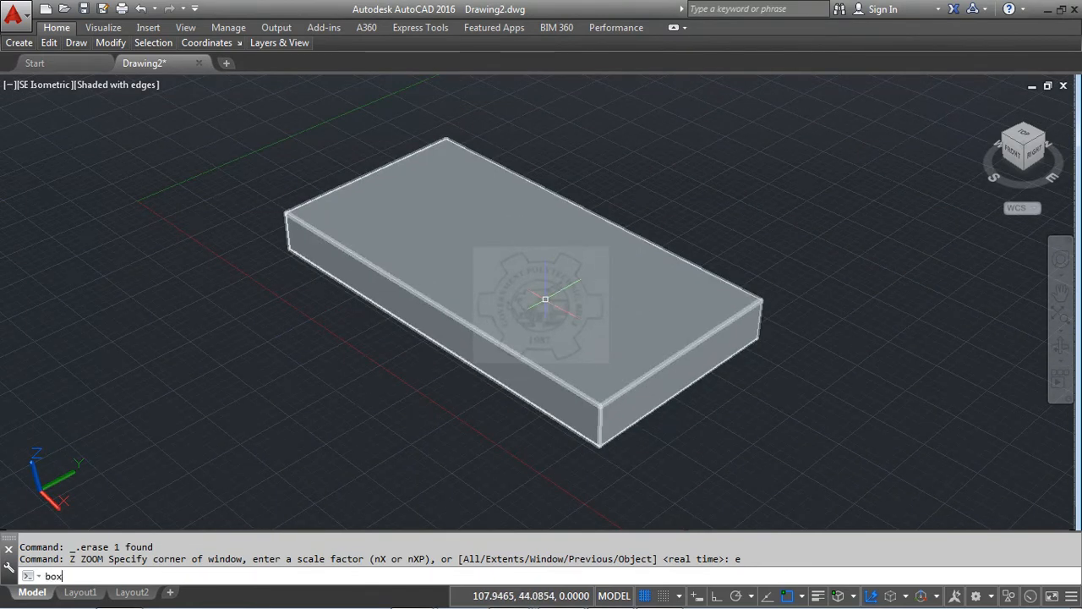
key(Return)
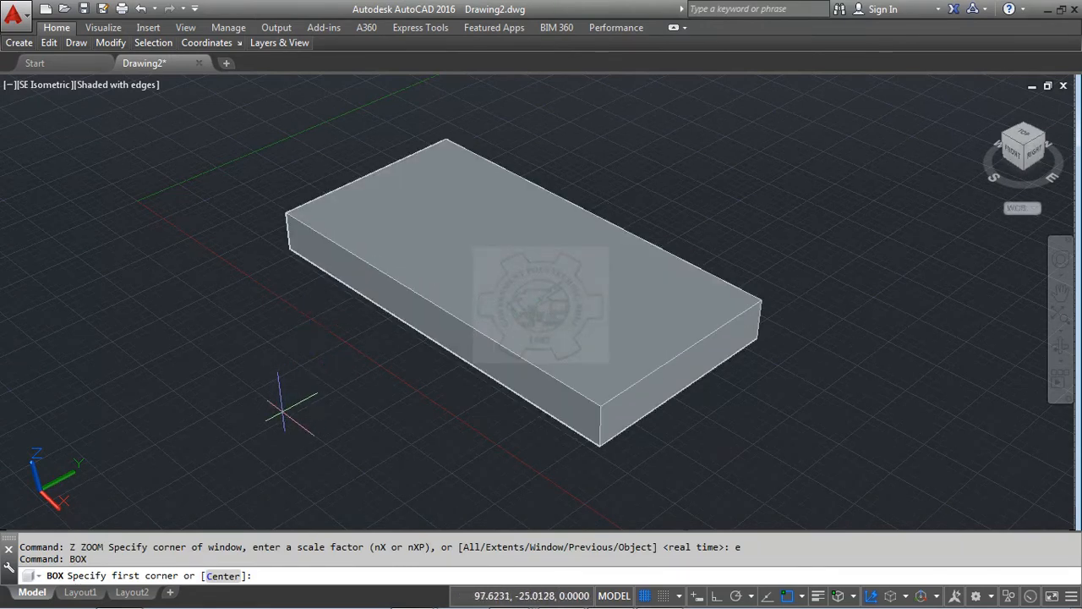
click(216, 575)
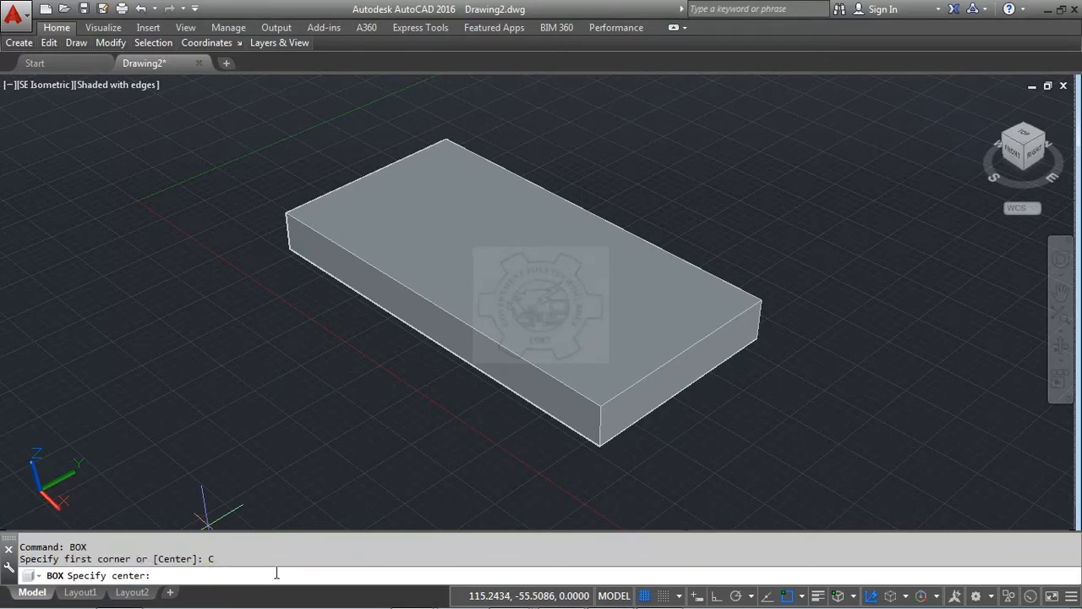
click(761, 301)
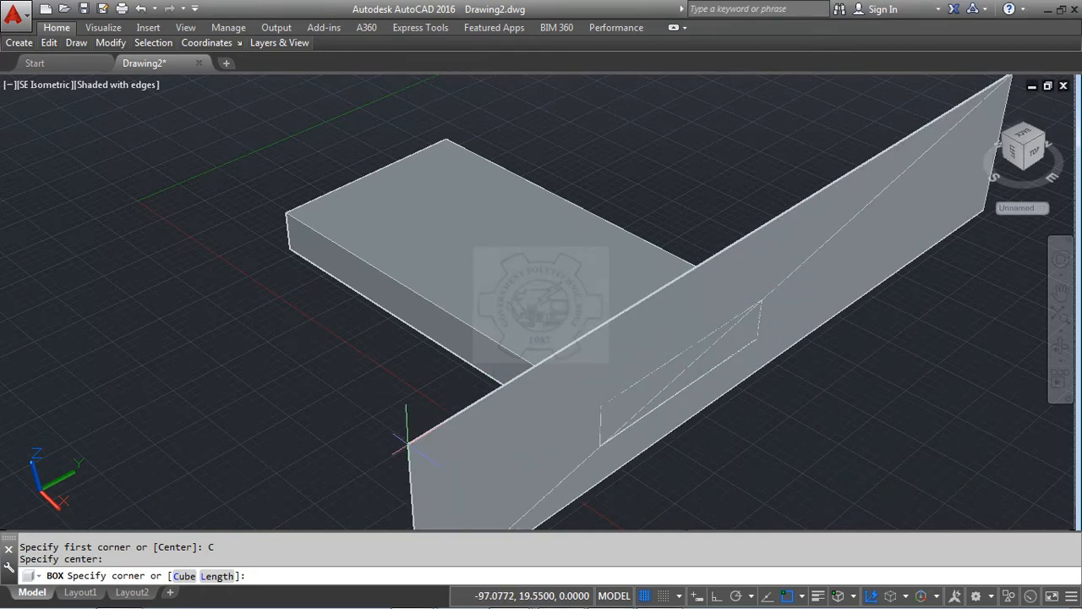
text(c)
key(Return)
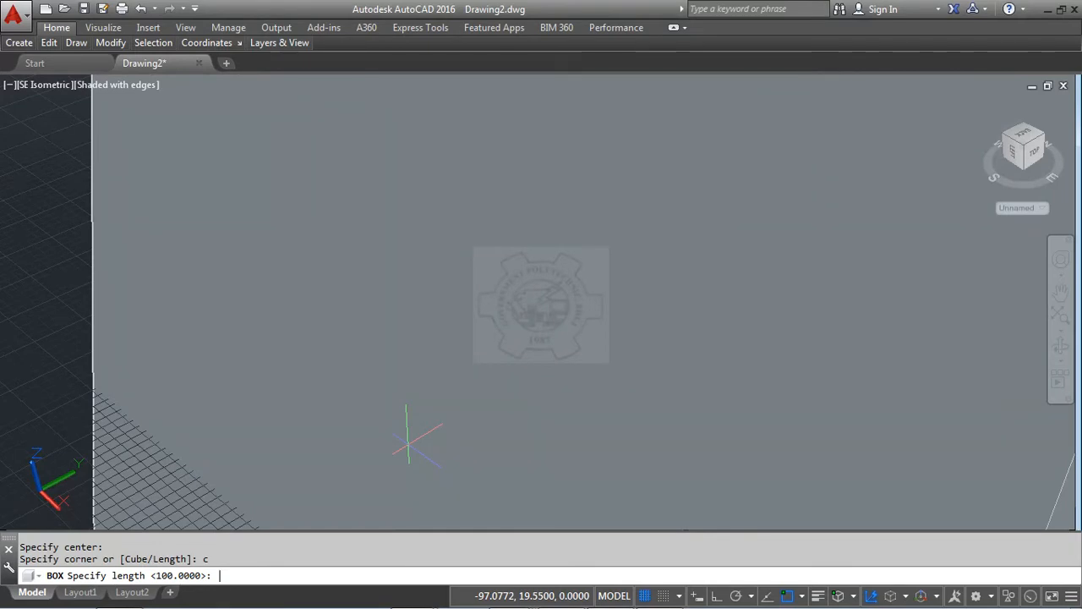
text(10)
key(Return)
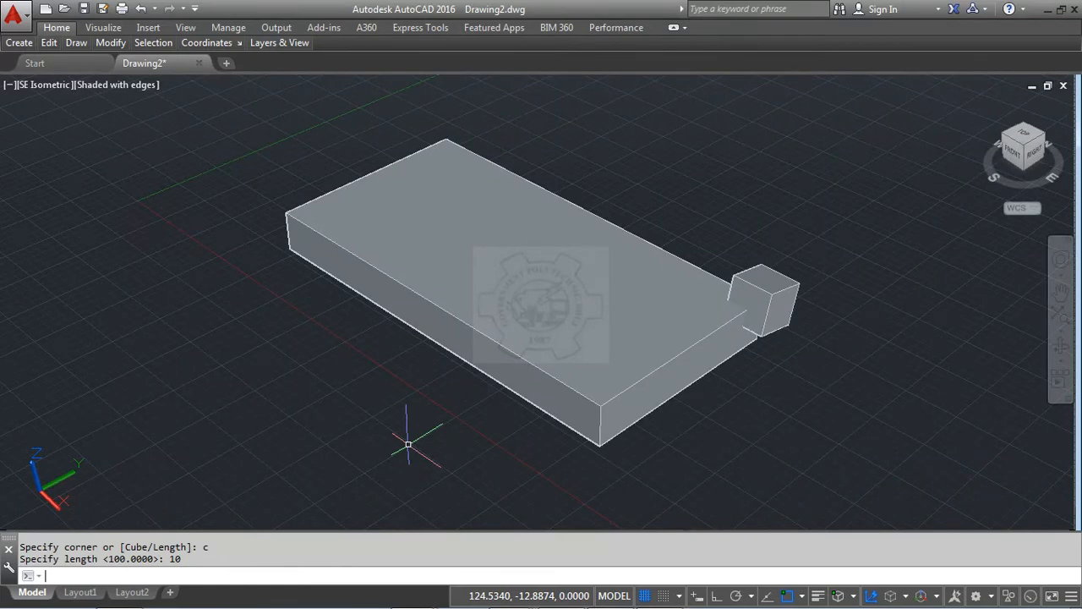
Step: Create a cube of side 15 centred on the flat box's front top corner at its other end, with Ortho on
scroll(850, 262, up, 3)
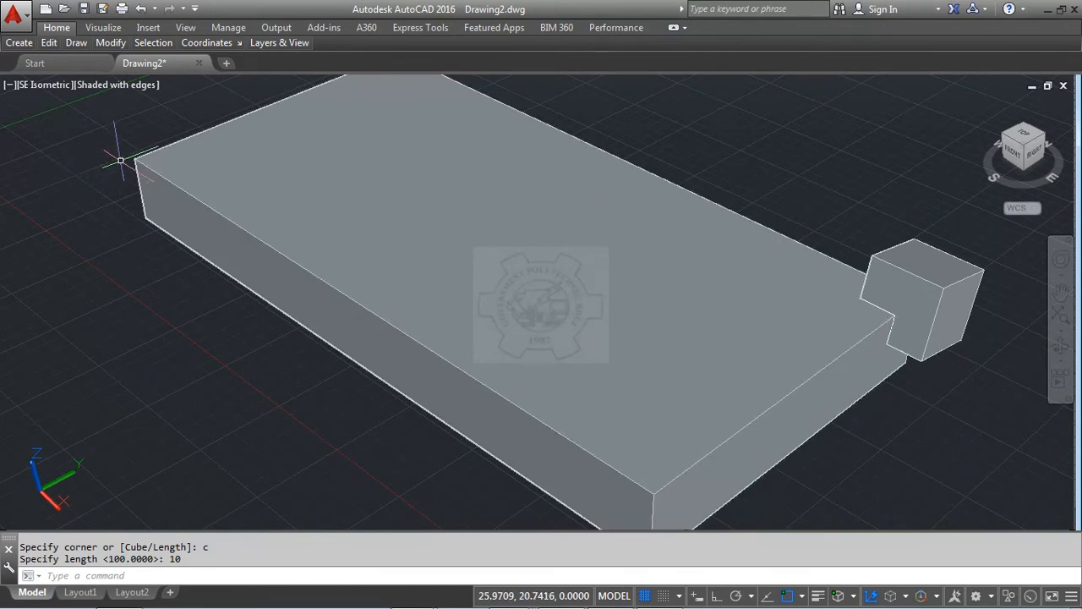
text(BOX)
key(Return)
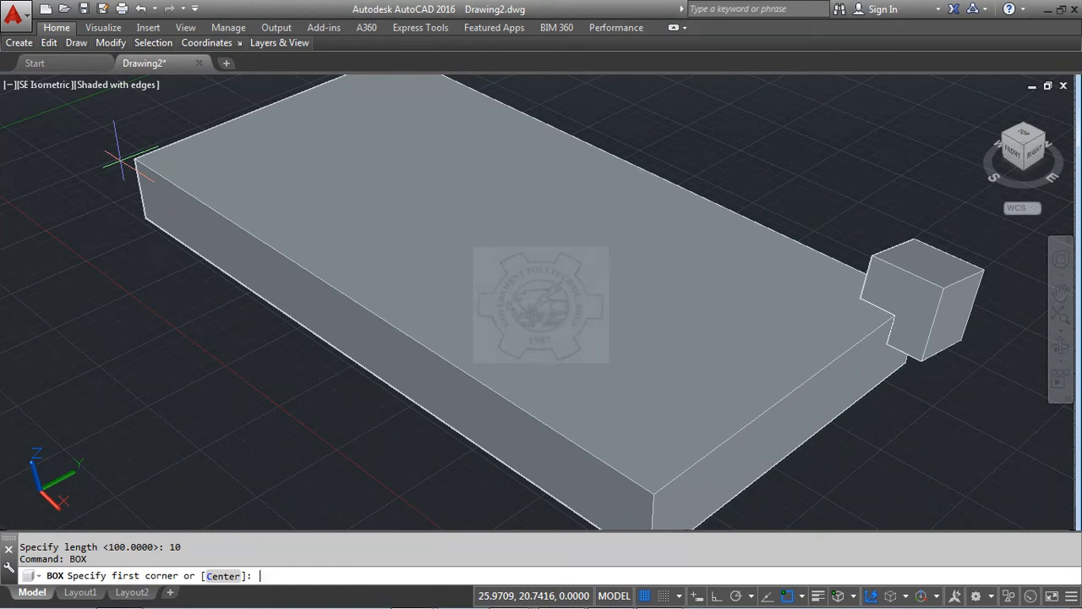
text(c)
key(Return)
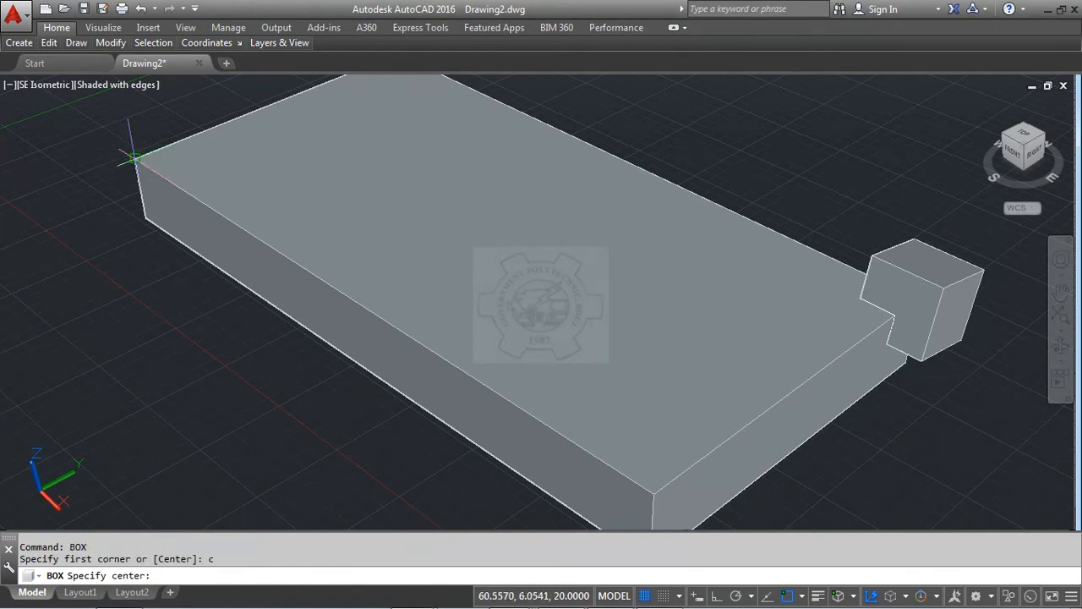
click(134, 158)
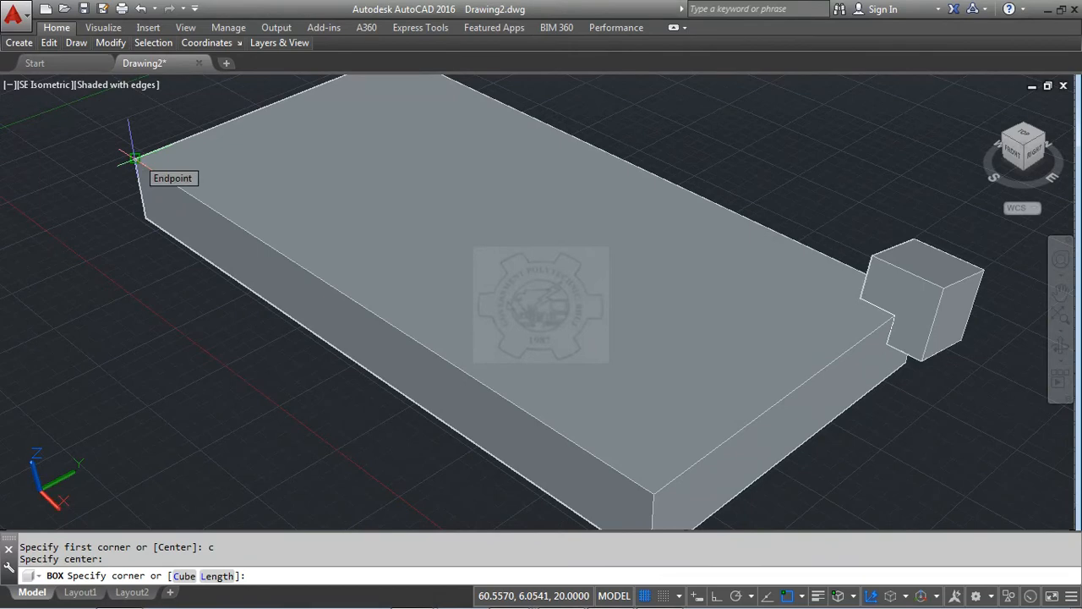
text(c)
key(Return)
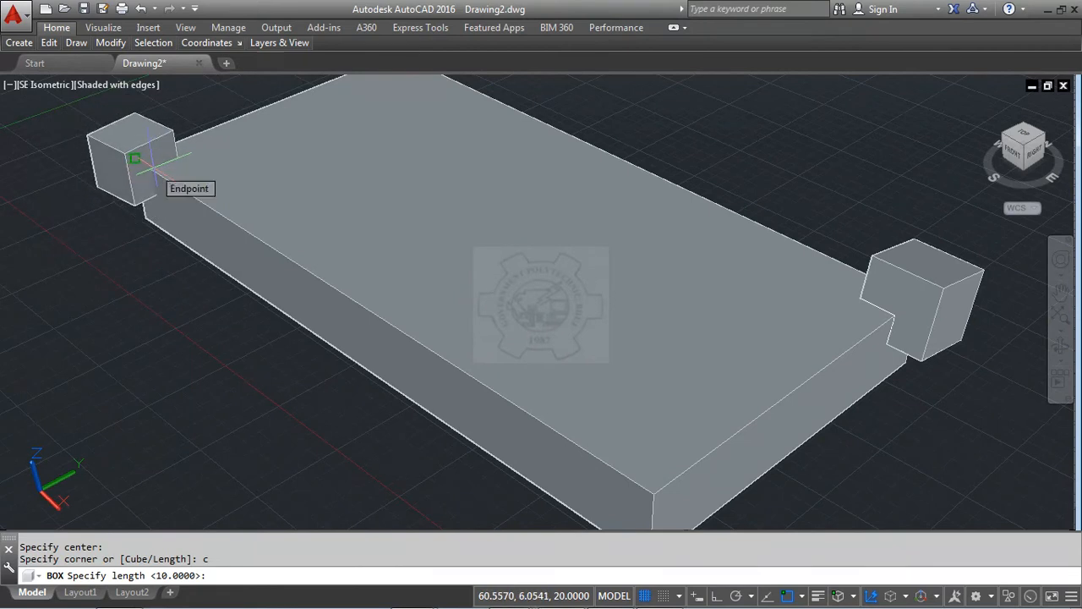
key(F8)
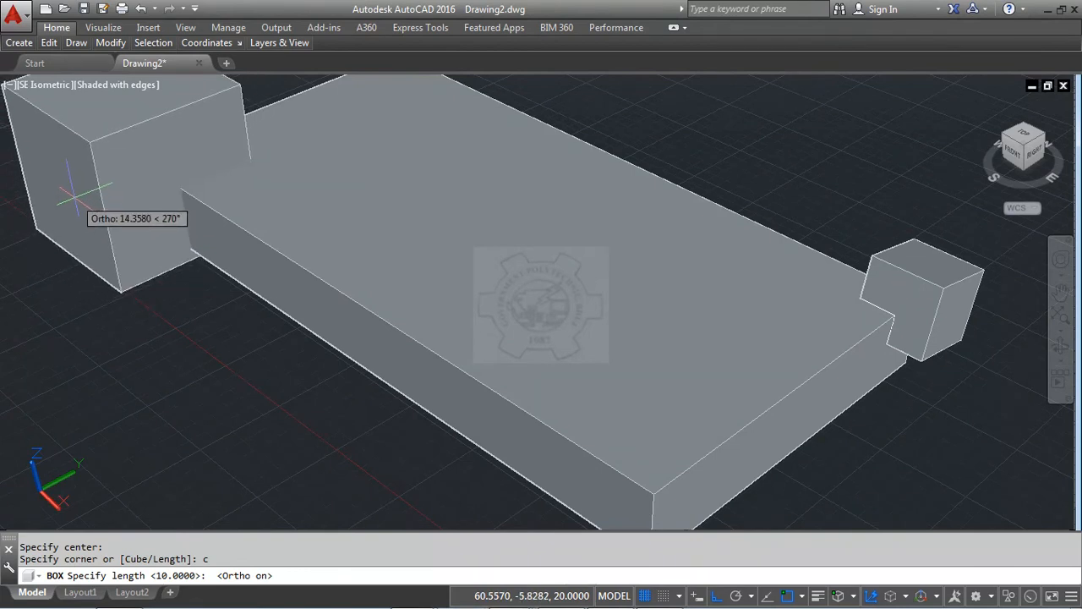
text(15)
key(Return)
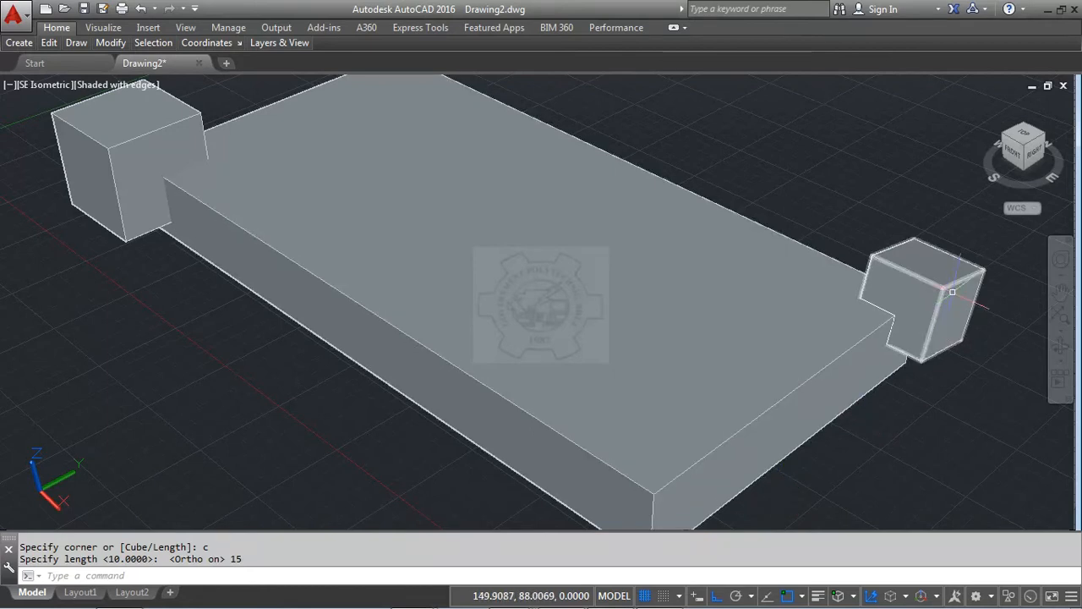
Step: Erase the small cube of side 10 at the flat box's corner
click(931, 292)
key(Delete)
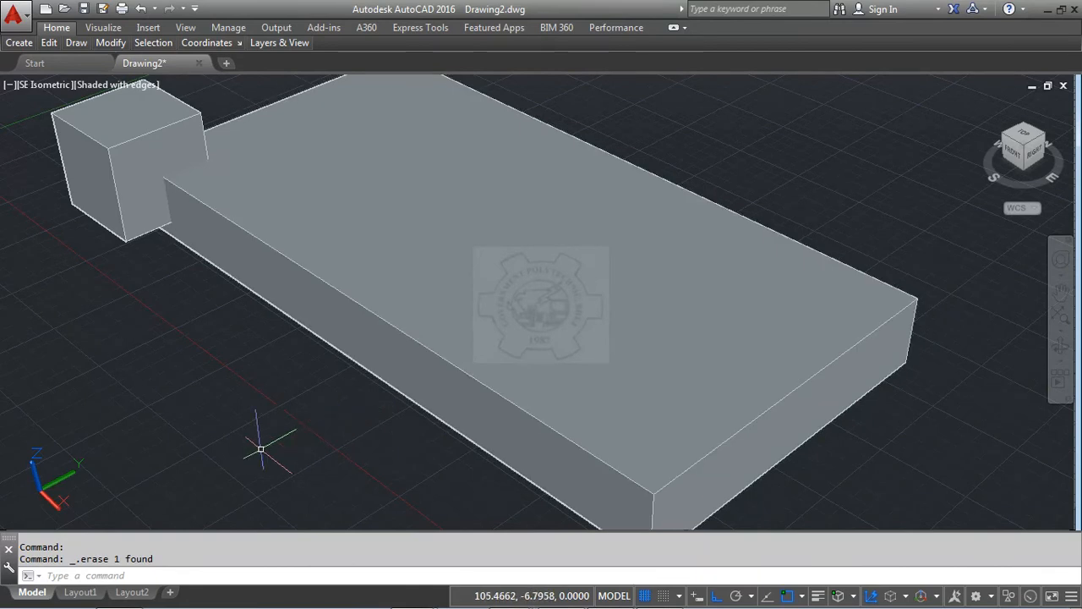
Step: Create a box from the flat box's far right top corner with the Length option: length -25, width -15, height 20
text(BOx)
key(Return)
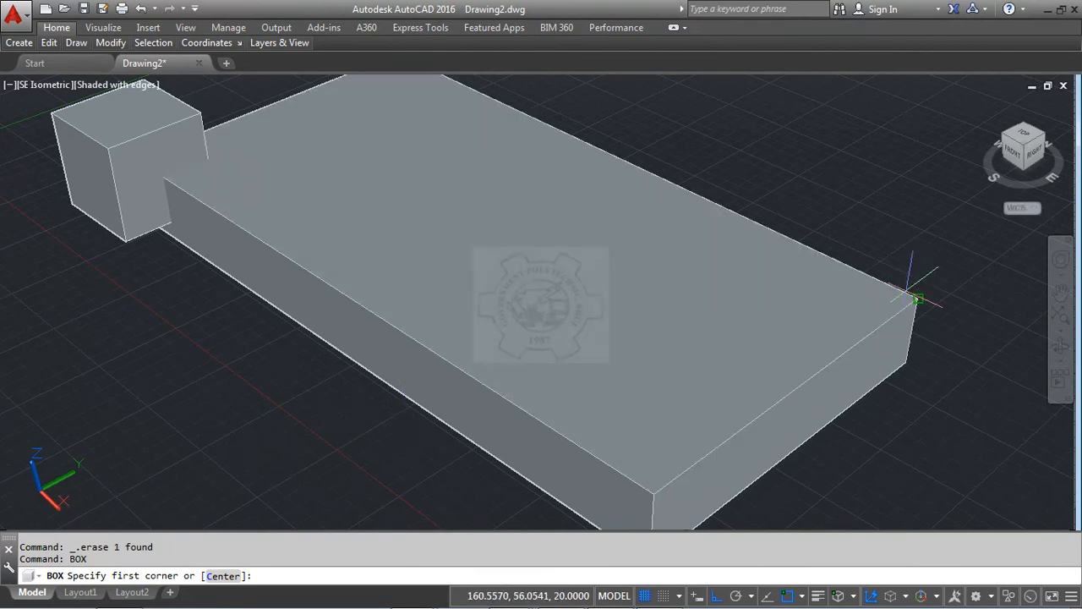
click(919, 297)
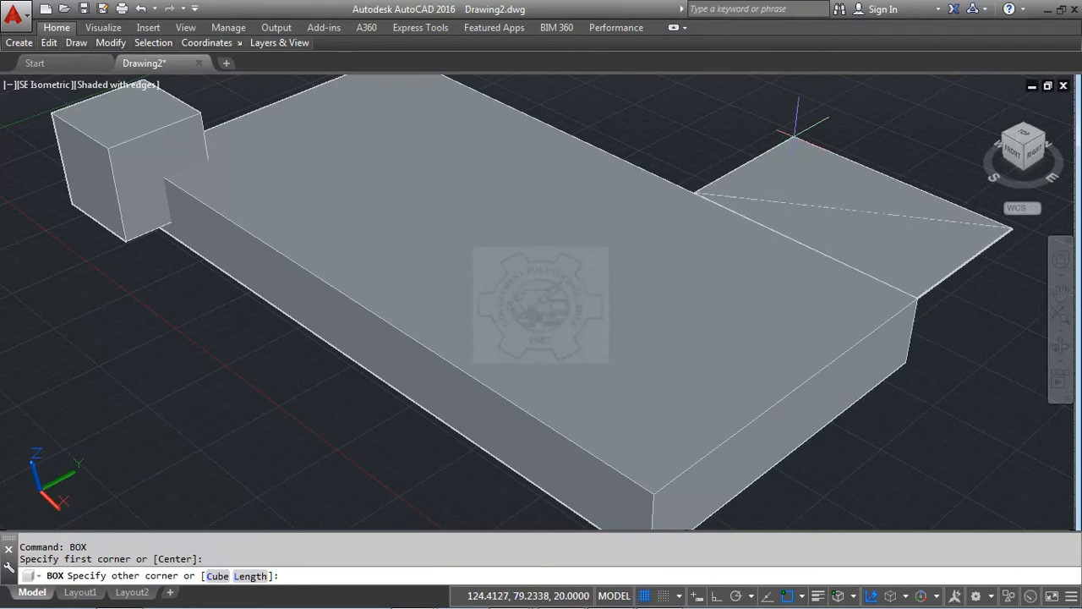
text(l)
key(Return)
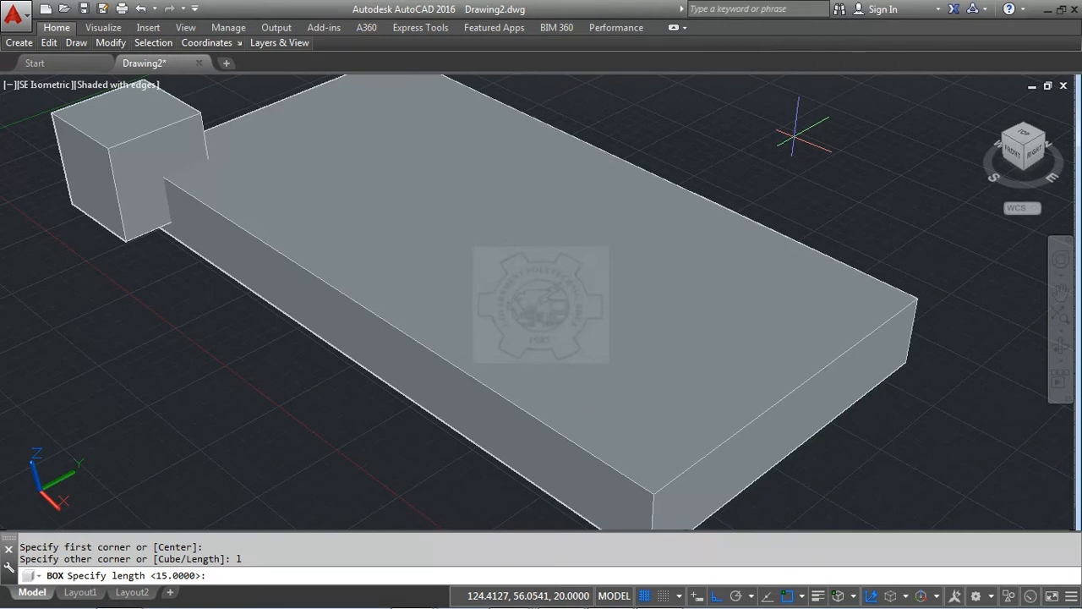
text(-25)
key(Return)
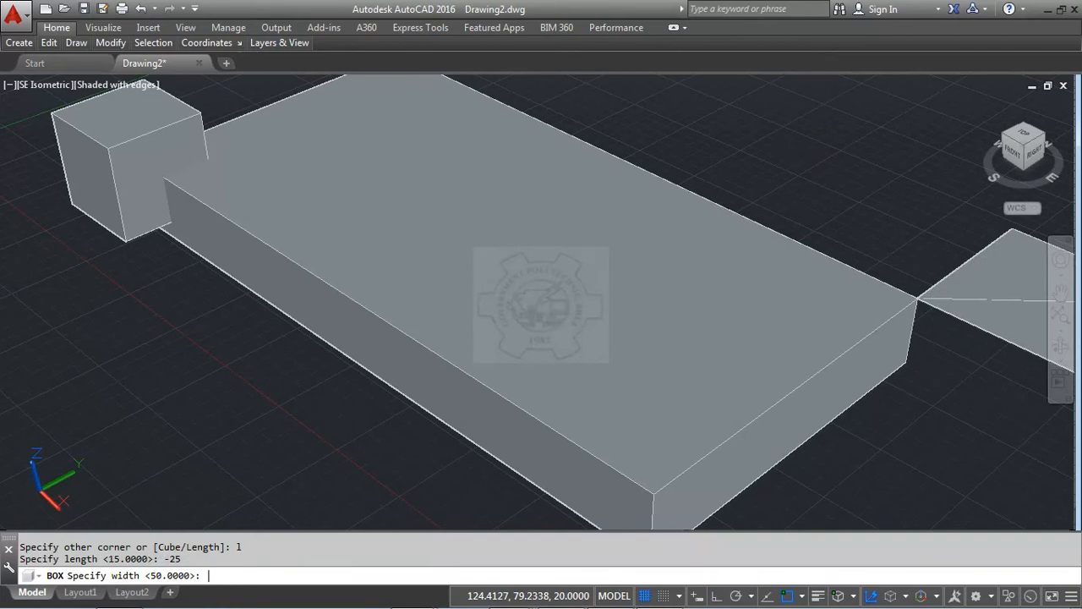
text(-15)
key(Return)
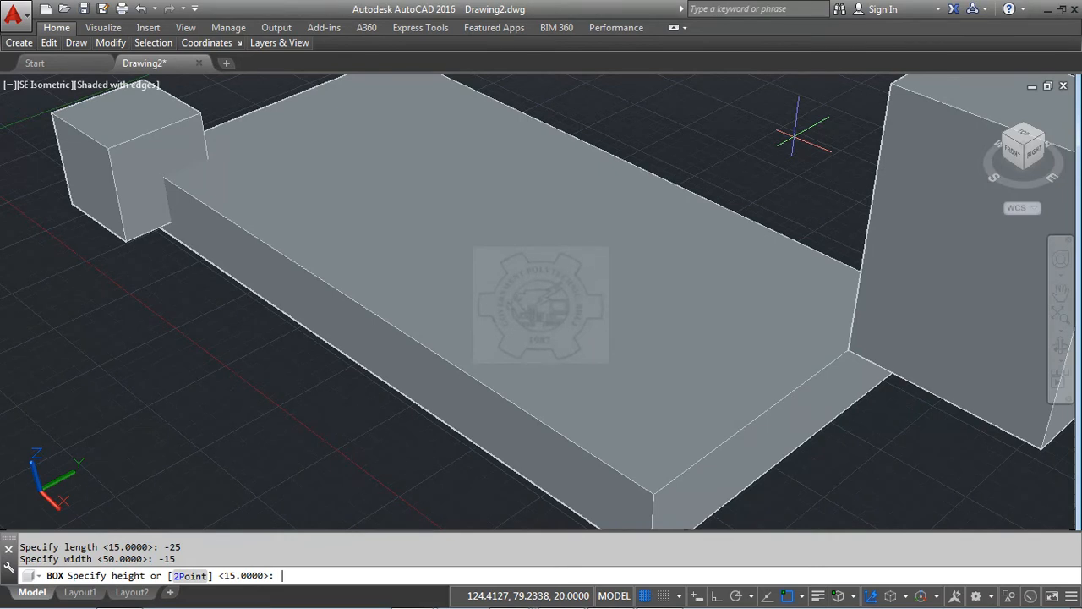
text(20)
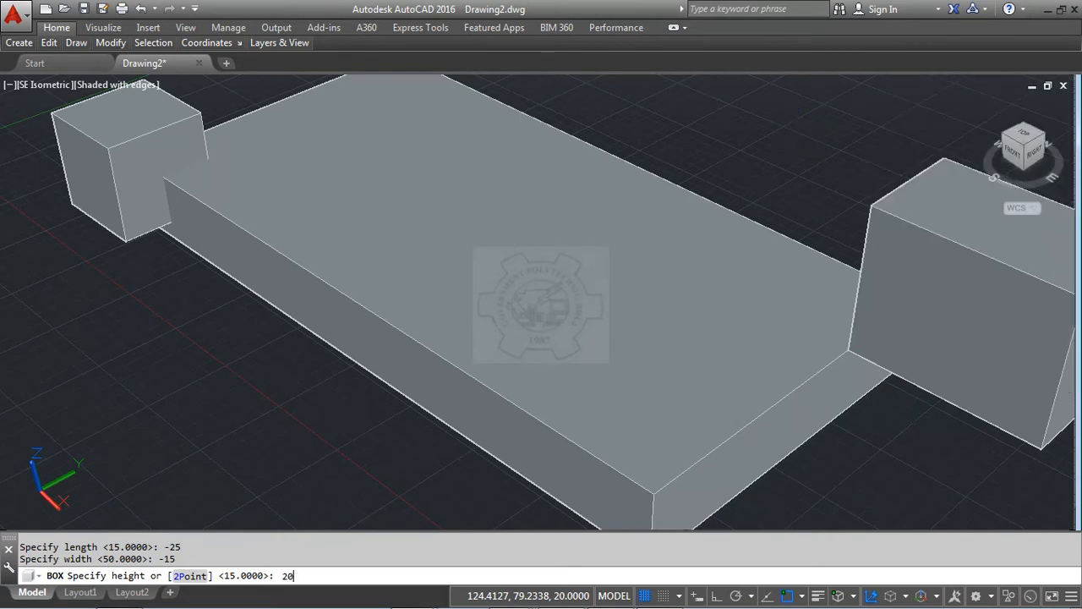
key(Return)
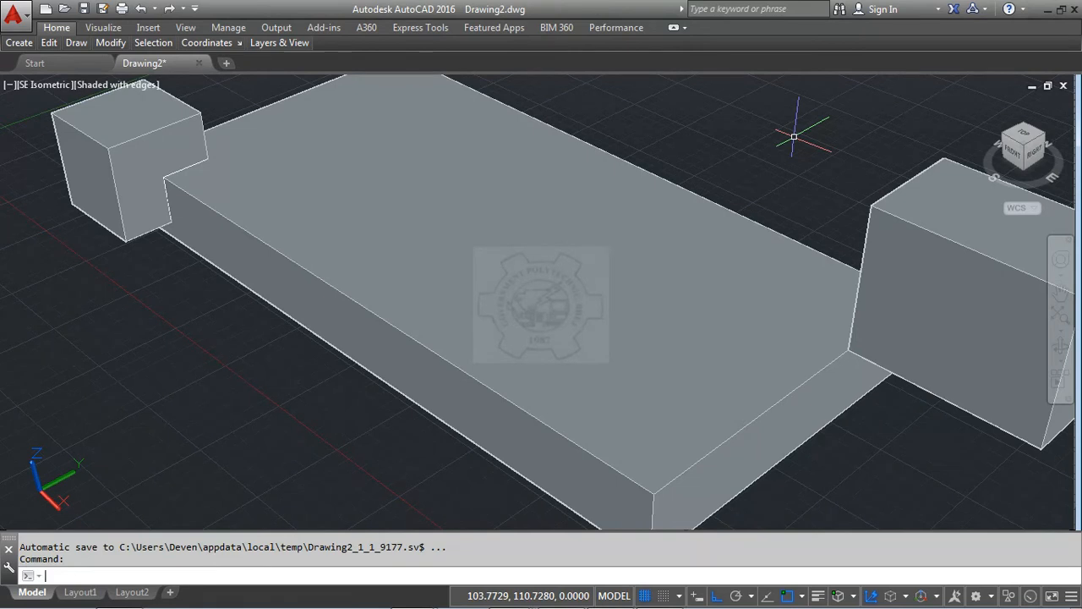
Step: Erase the box at the flat box's far right corner and the cube of side 15 at its other end
click(866, 243)
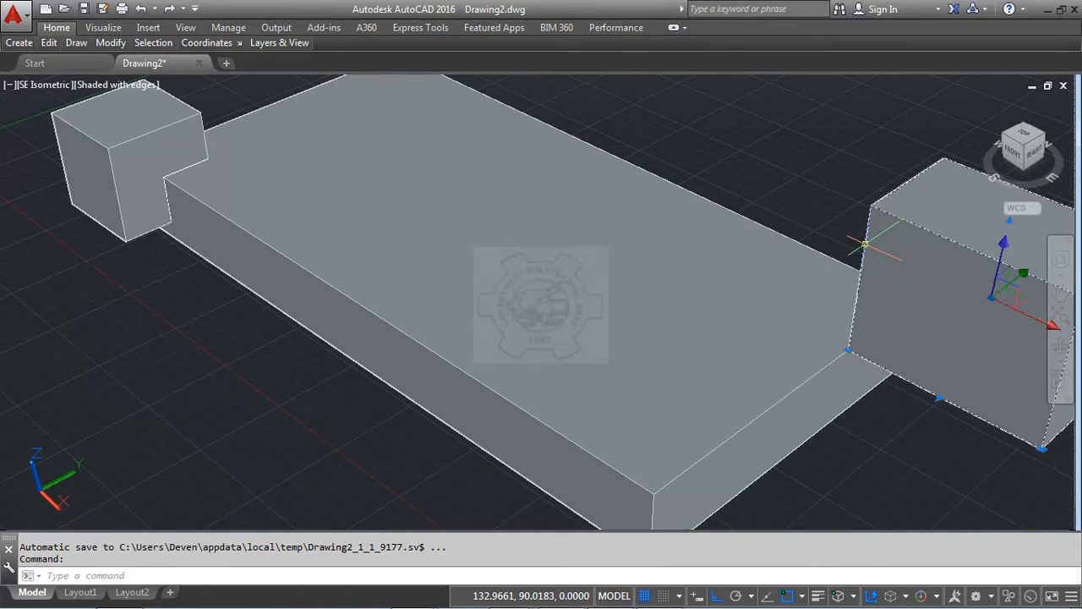
key(Delete)
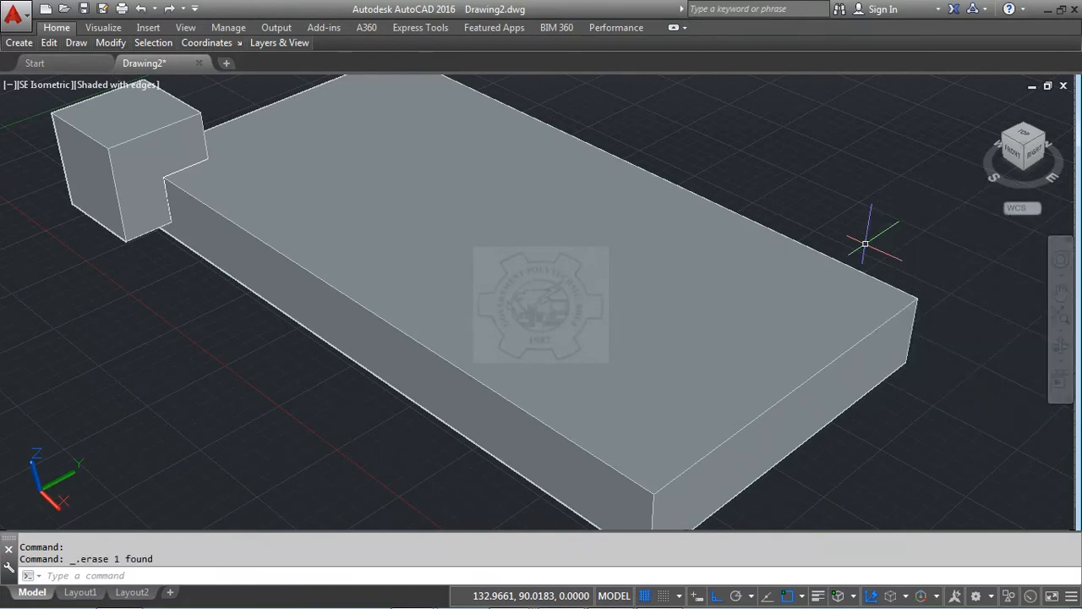
click(64, 116)
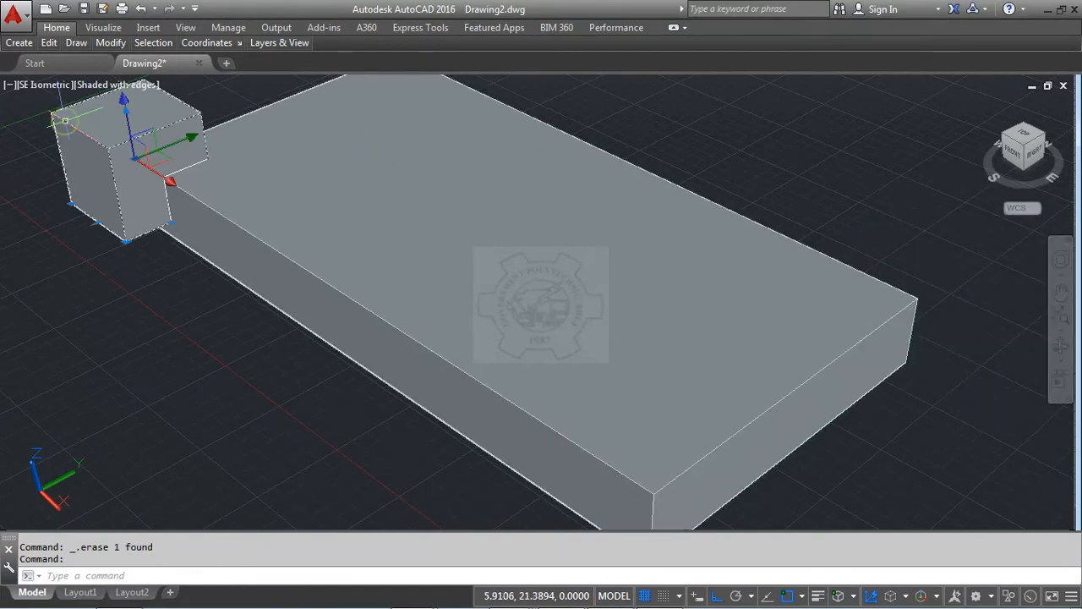
key(Delete)
scroll(246, 272, down, 4)
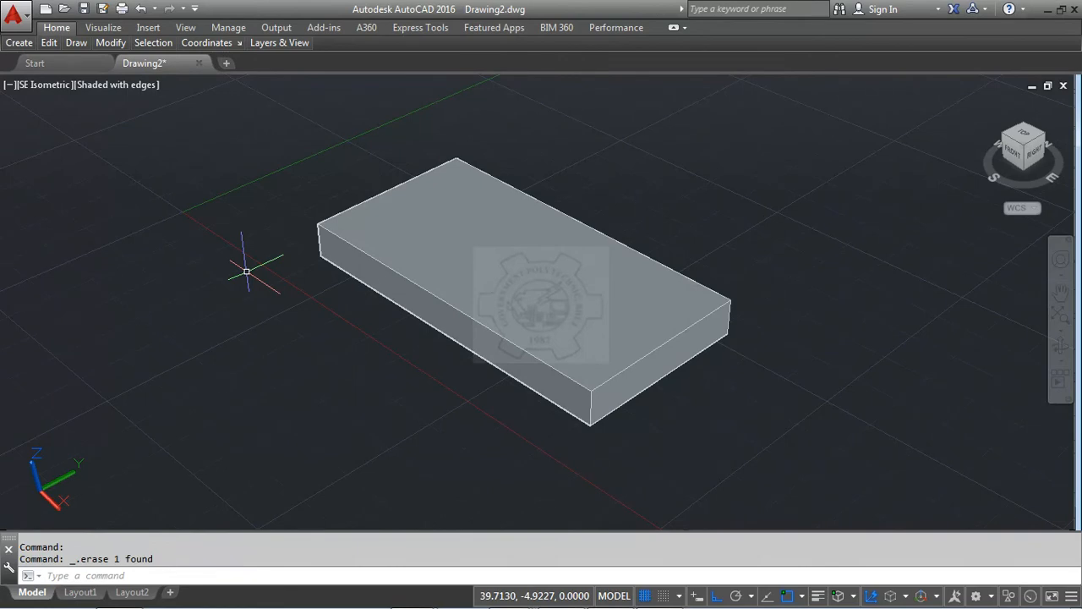
Step: Switch to the presentation and open the slide on using the BOX command
key(alt+Tab)
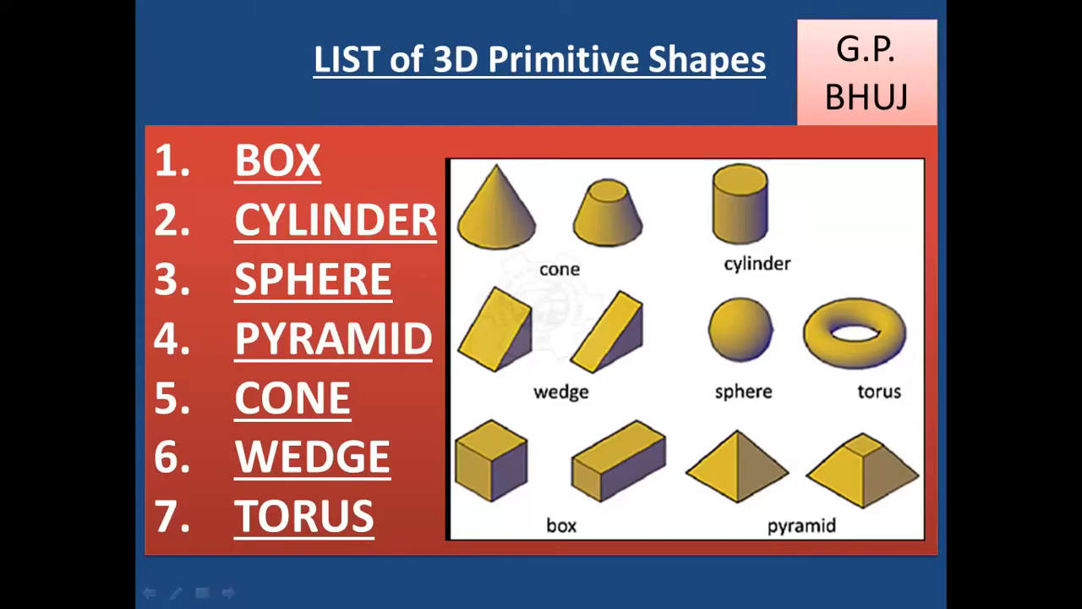
click(653, 259)
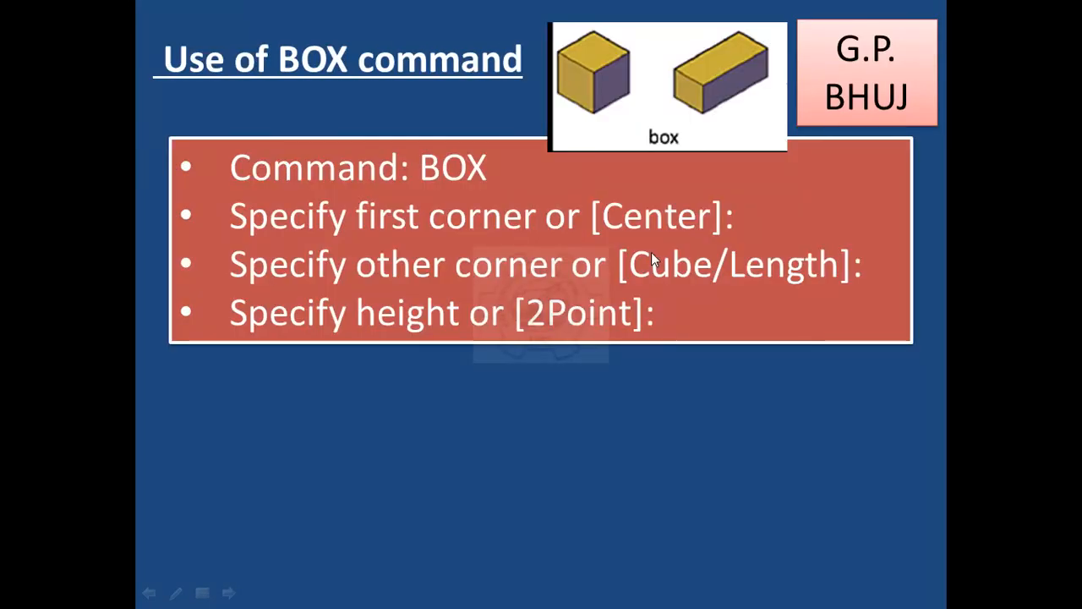
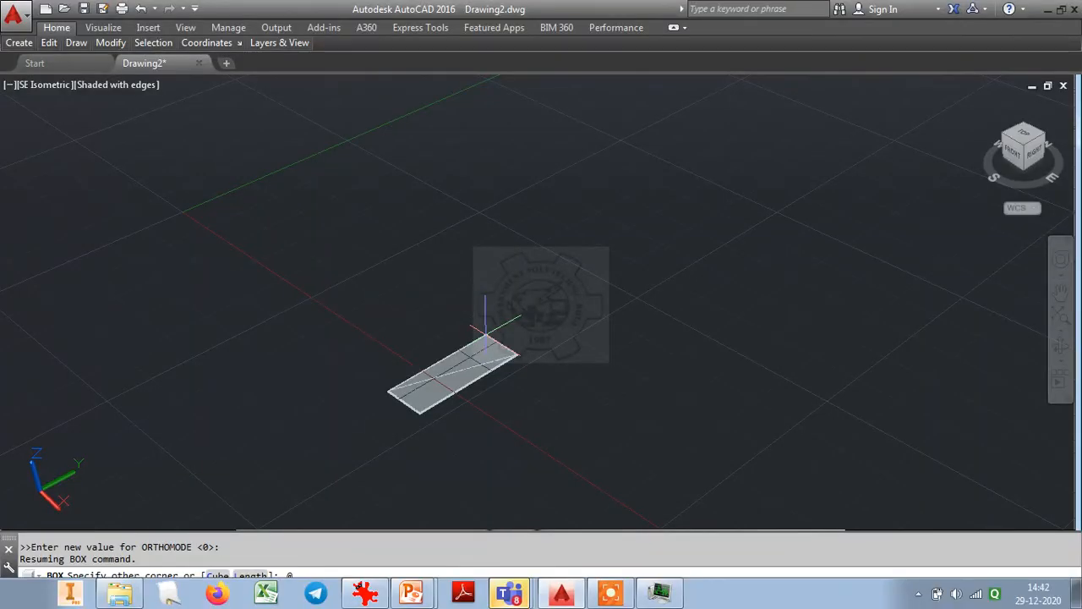
text(24,80,16)
key(Return)
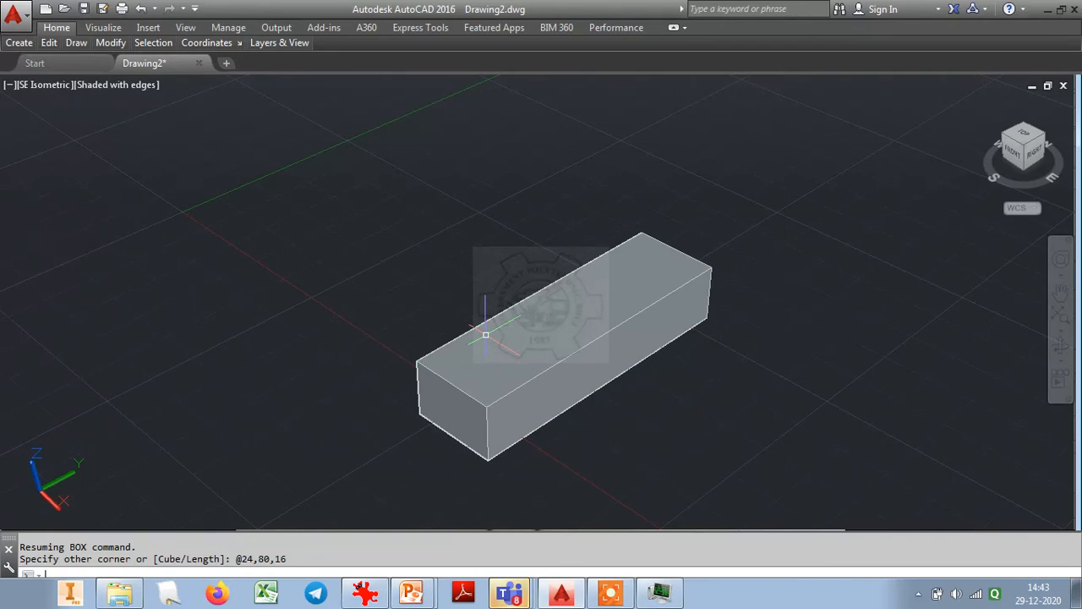
key(alt+Tab)
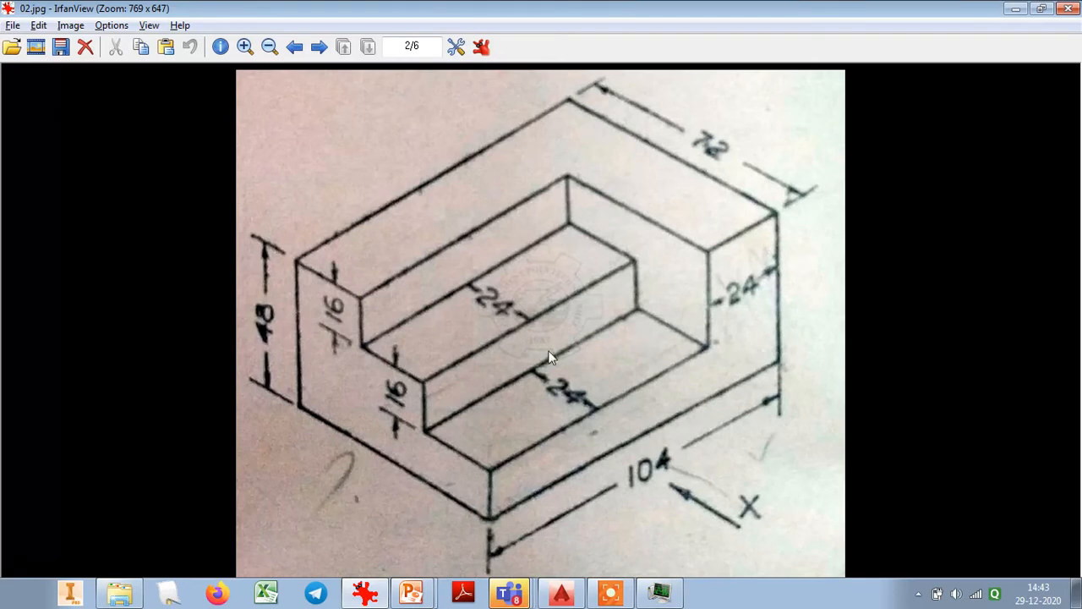
key(alt+Tab)
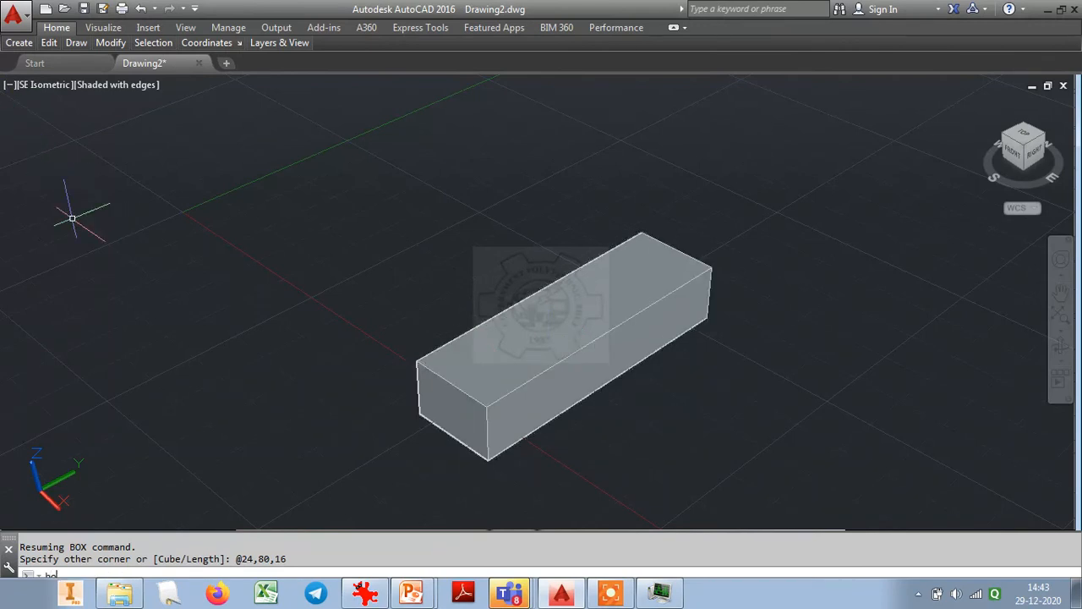
key(Return)
click(212, 267)
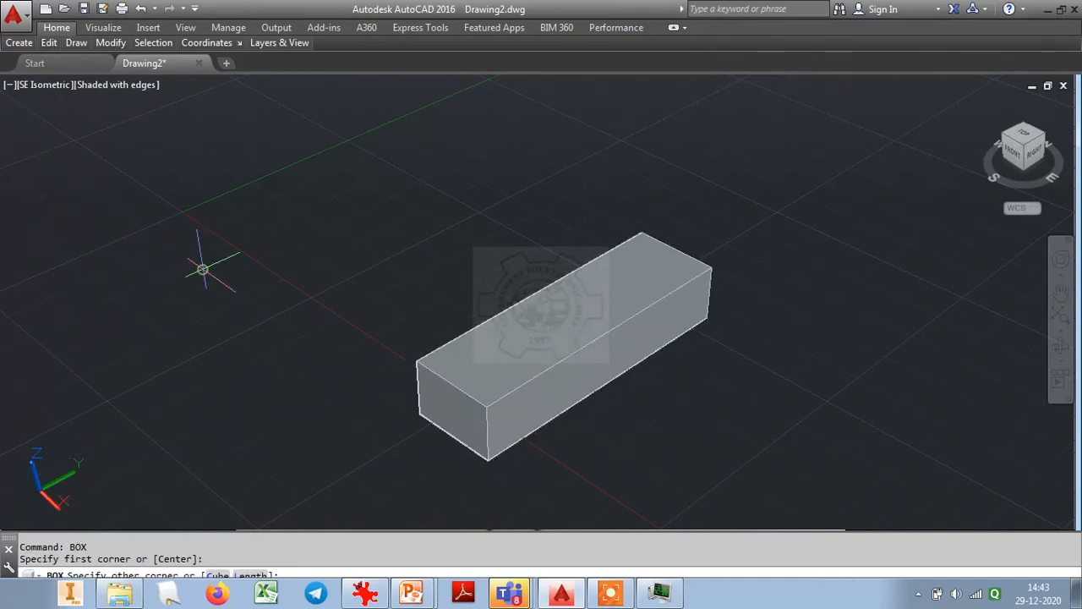
text(@24)
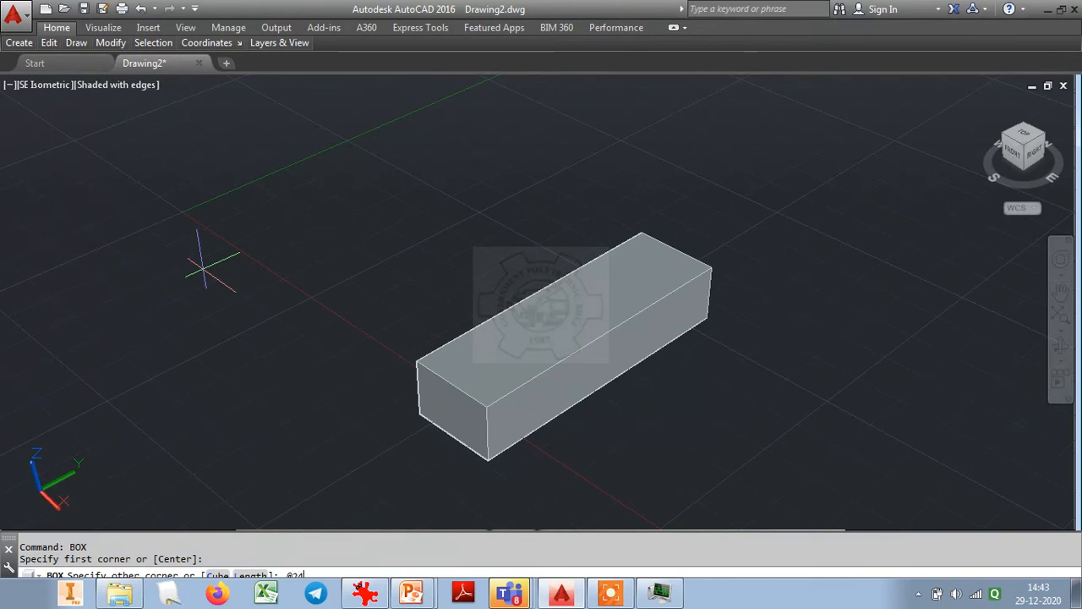
text(,32)
key(BackSpace)
key(BackSpace)
text(80,32)
key(Return)
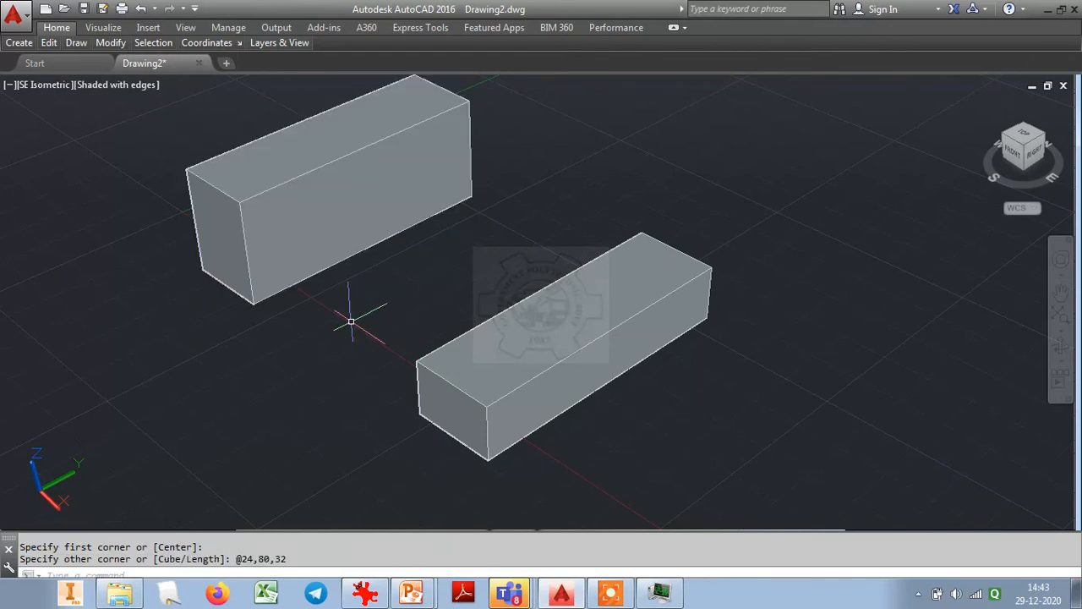
Step: Move the 32-high box by its bottom front corner onto the low box's outer bottom corner so their long sides meet
text(m)
key(Return)
click(290, 309)
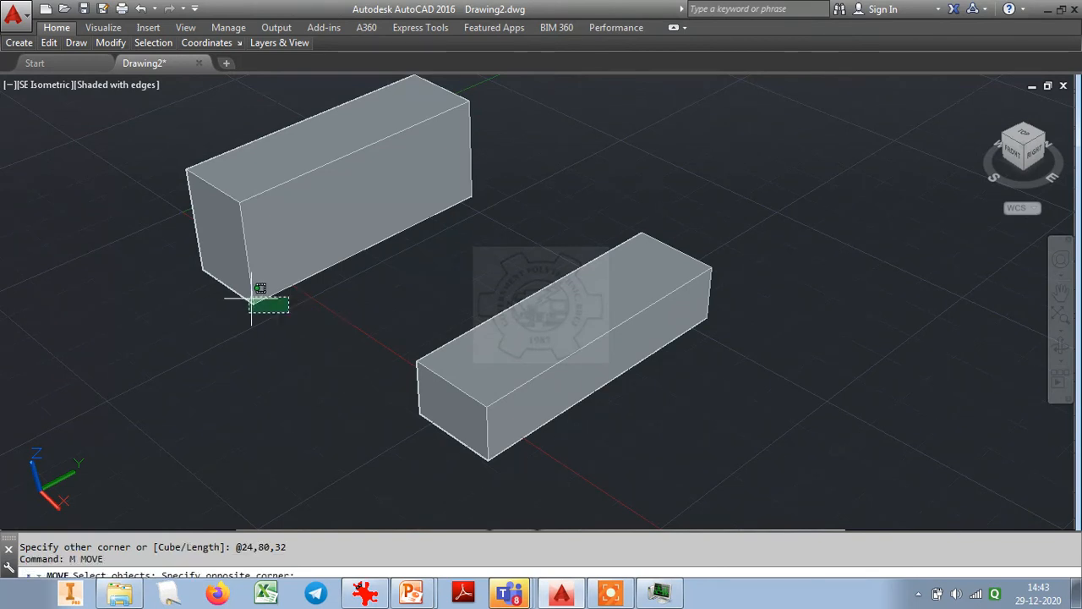
click(251, 299)
key(Return)
click(252, 302)
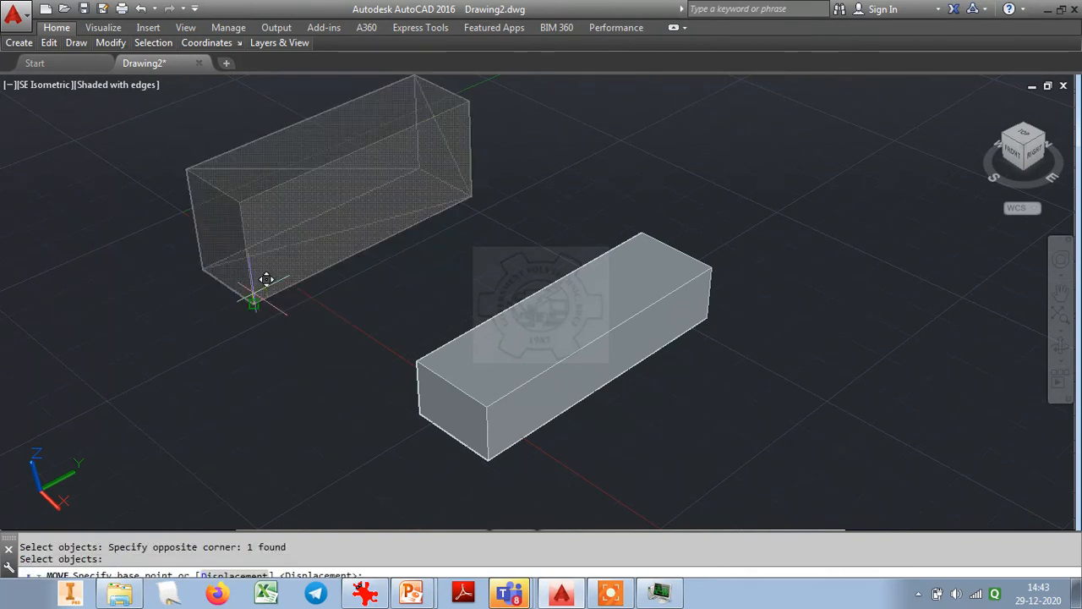
click(418, 415)
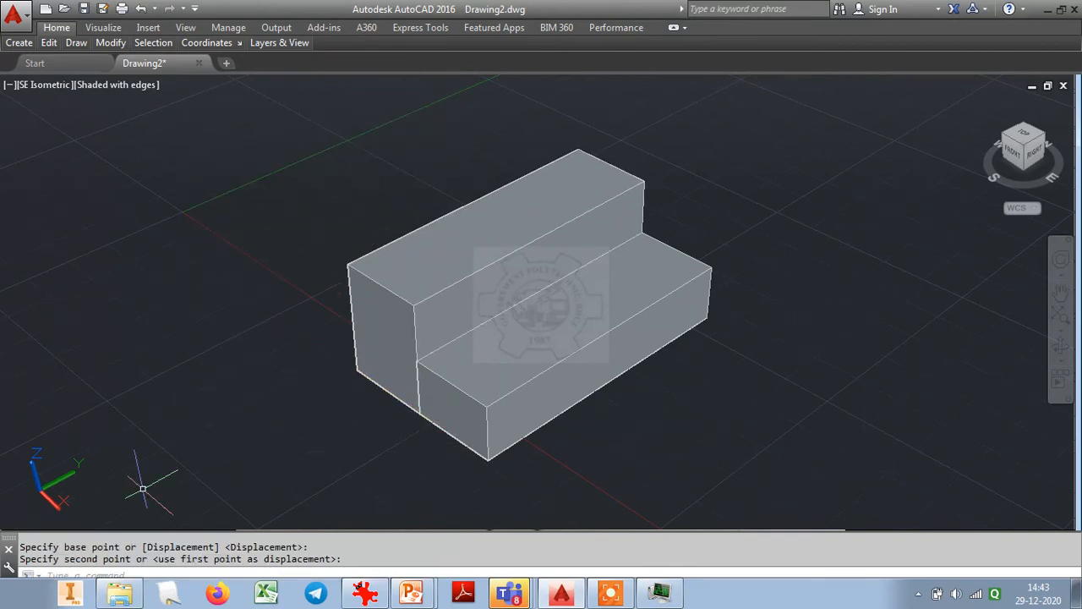
Step: Check the reference drawing in IrfanView and start a third box back in AutoCAD
key(alt+Tab)
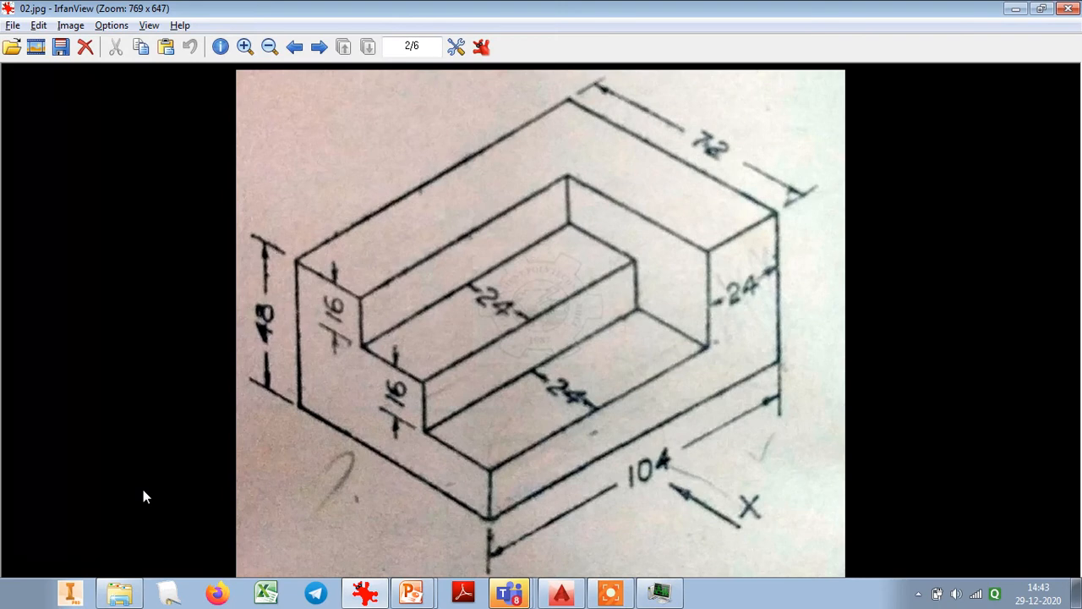
key(alt+Tab)
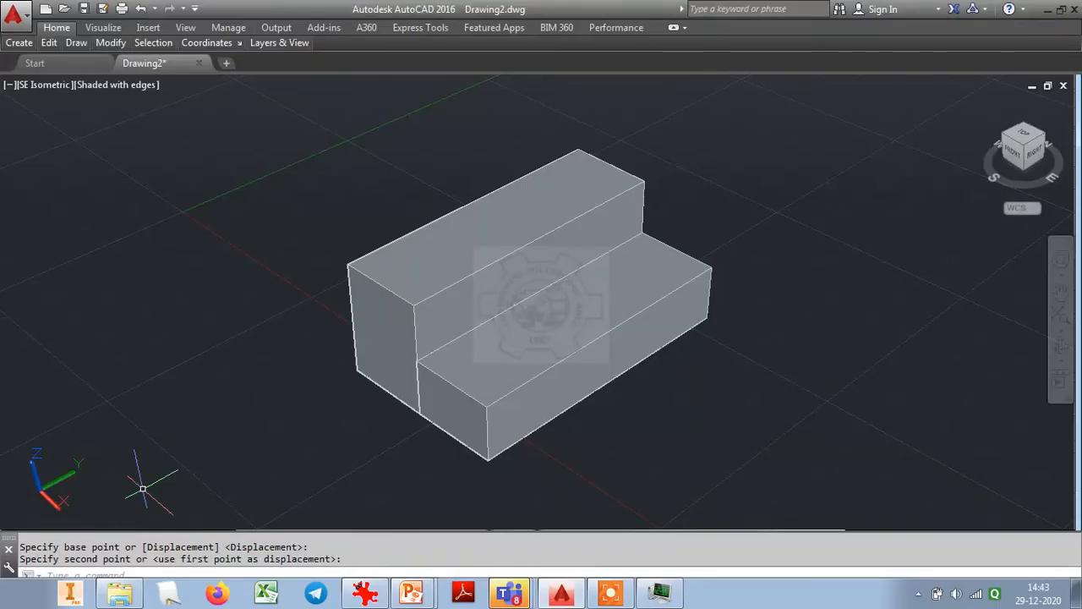
text(box)
key(Return)
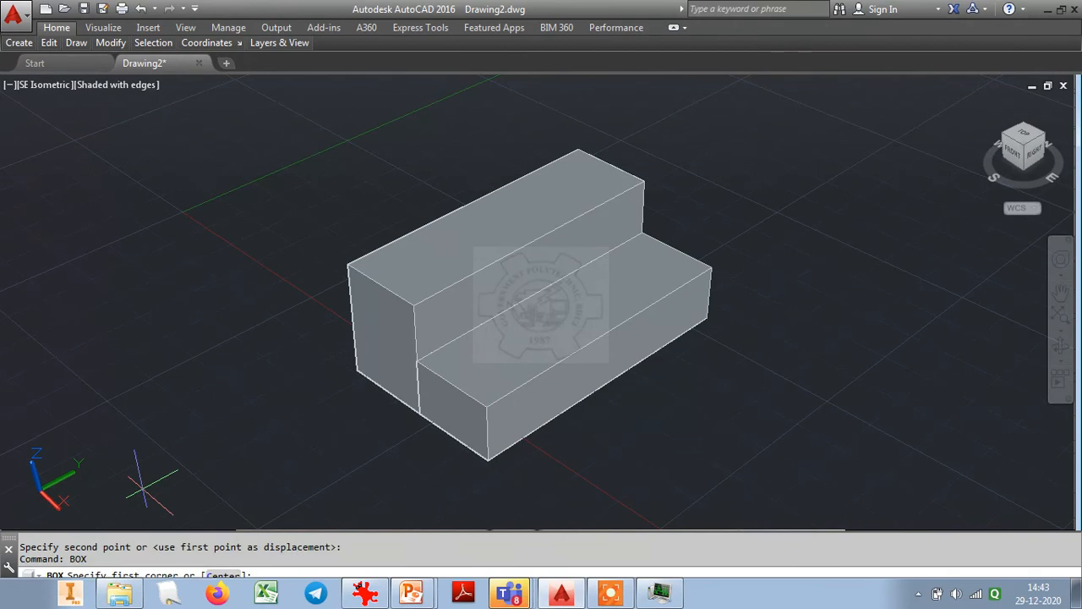
text(@24,80,48)
key(BackSpace)
key(BackSpace)
key(BackSpace)
key(BackSpace)
key(BackSpace)
key(BackSpace)
key(BackSpace)
key(BackSpace)
key(BackSpace)
click(357, 369)
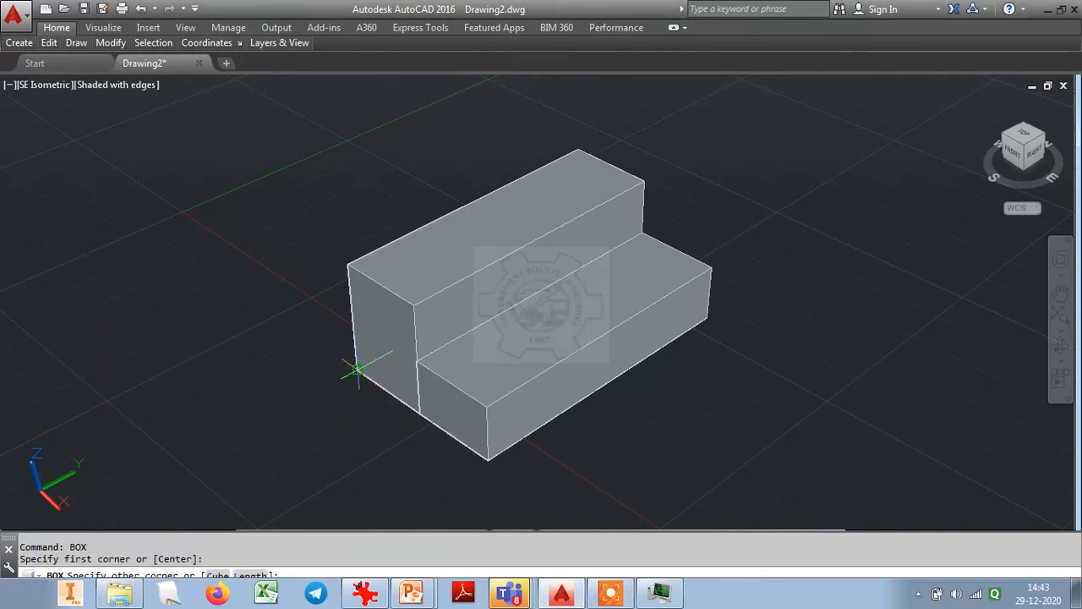
text(@24)
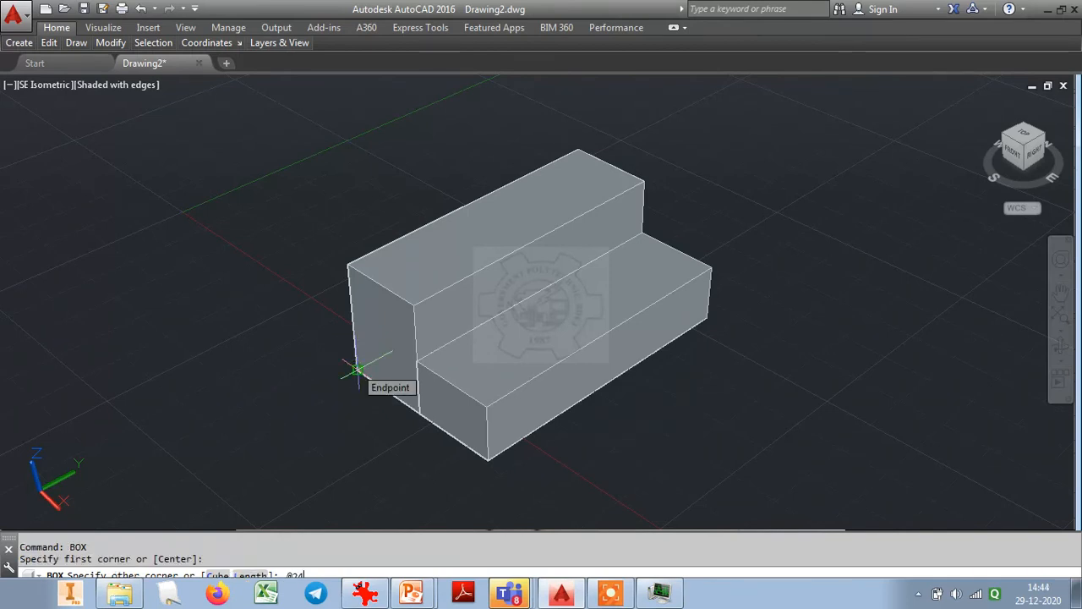
text(,80,48)
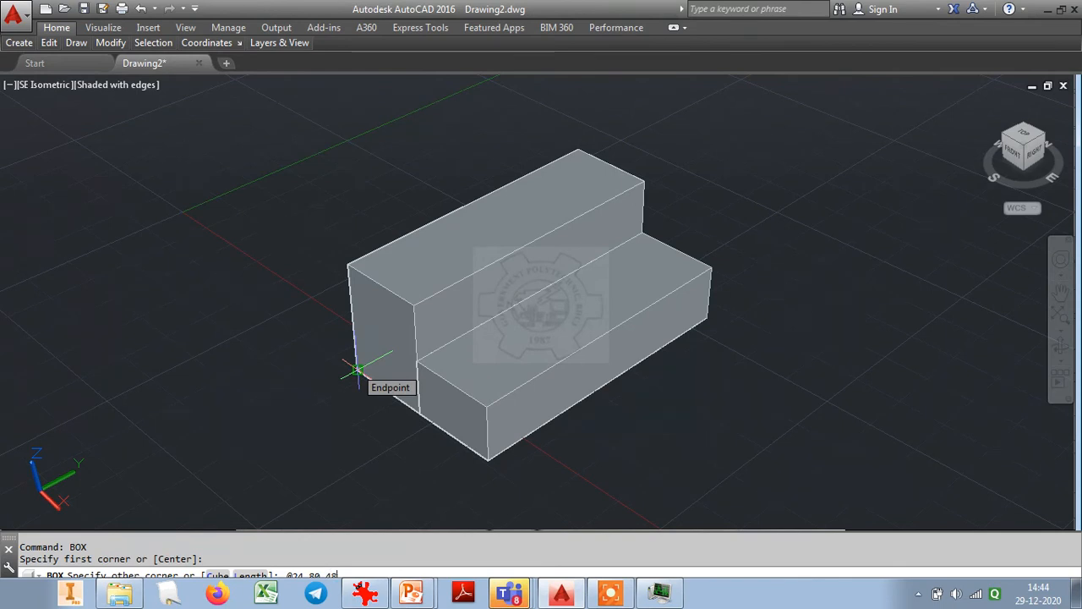
key(Return)
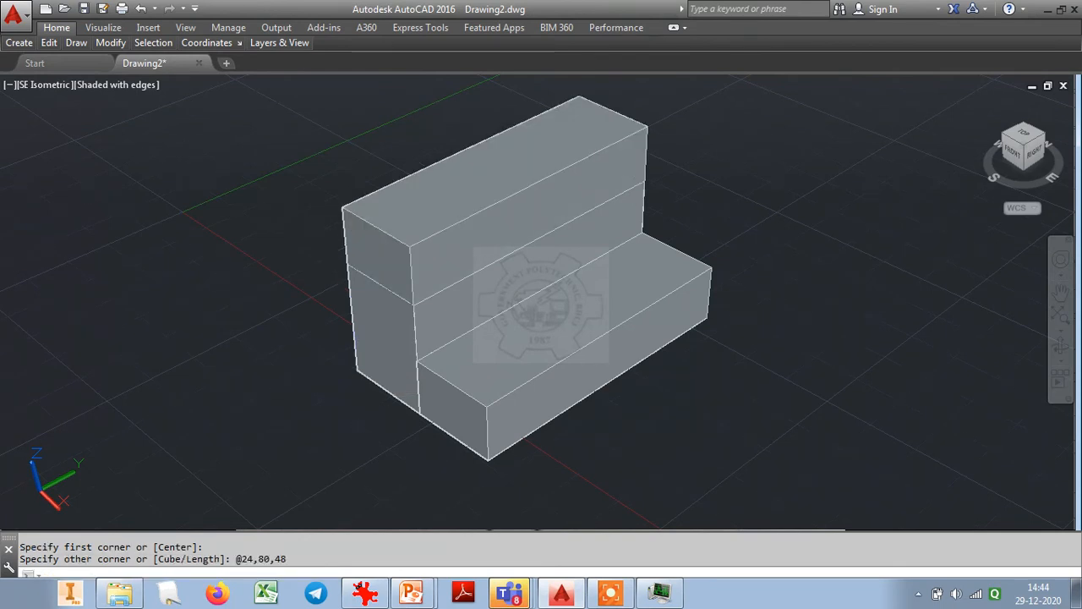
Step: Move the 48-high box from its bottom front corner to the 32-high box's outer bottom corner, placing it alongside as the third step
text(m)
key(Return)
click(358, 364)
key(Return)
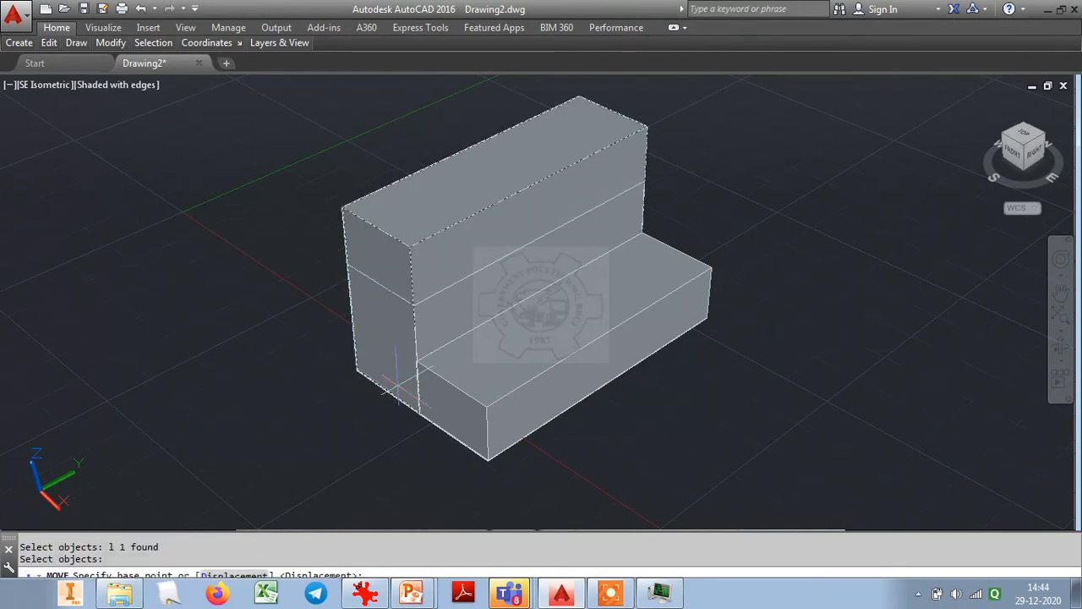
click(417, 410)
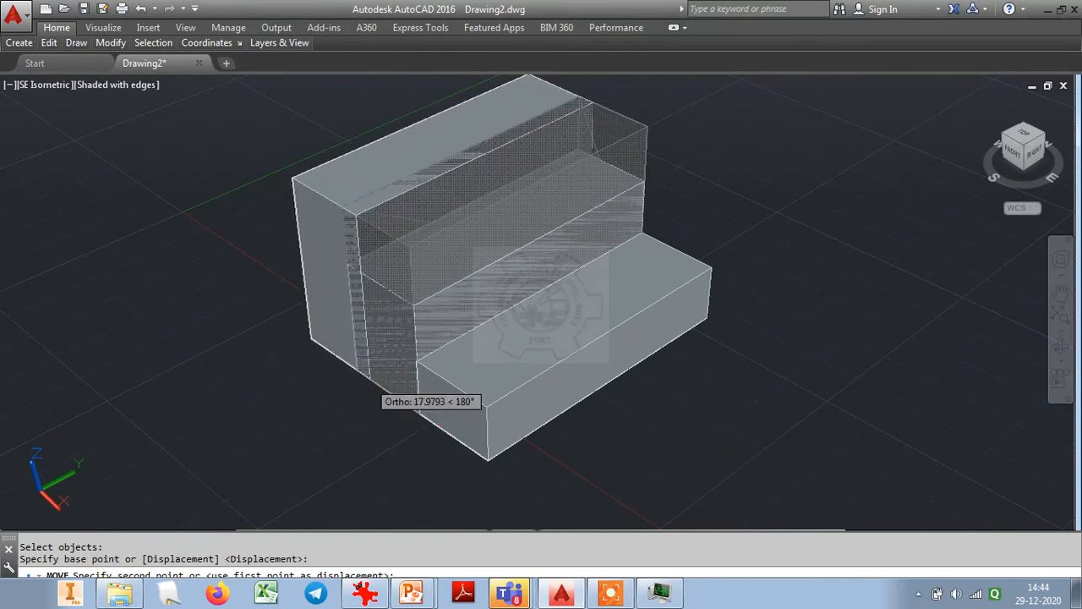
click(357, 369)
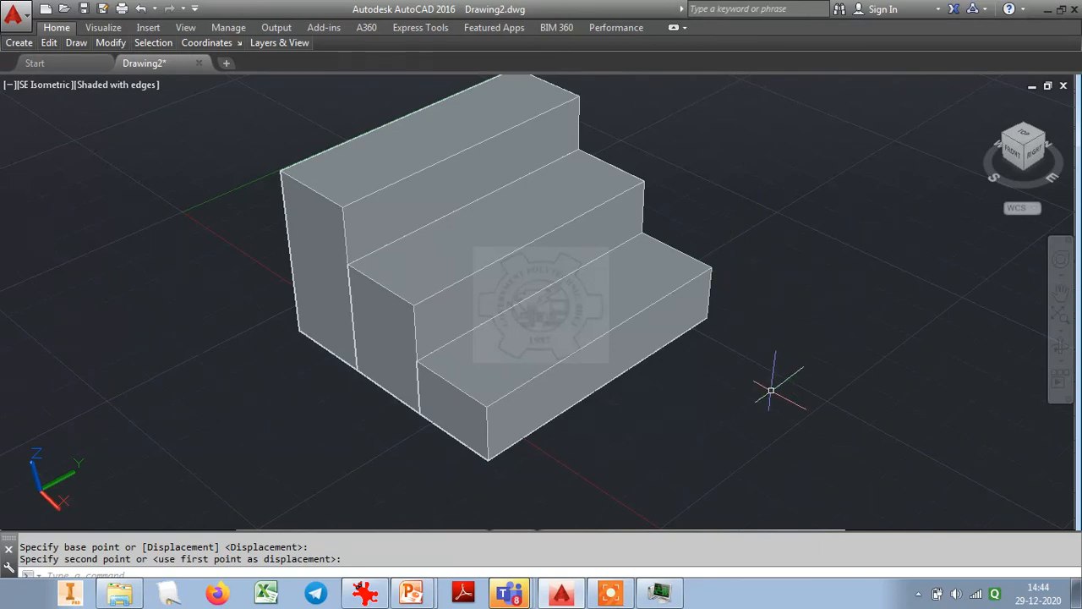
Step: Compare the three stepped boxes with the reference drawing in IrfanView and return to AutoCAD
key(alt+Tab)
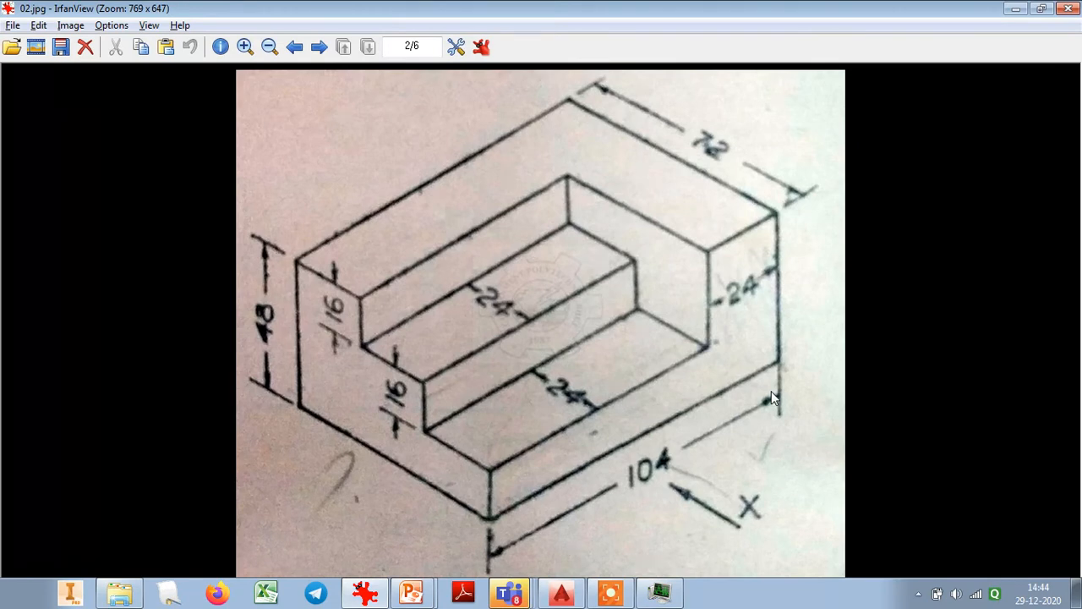
key(alt+Tab)
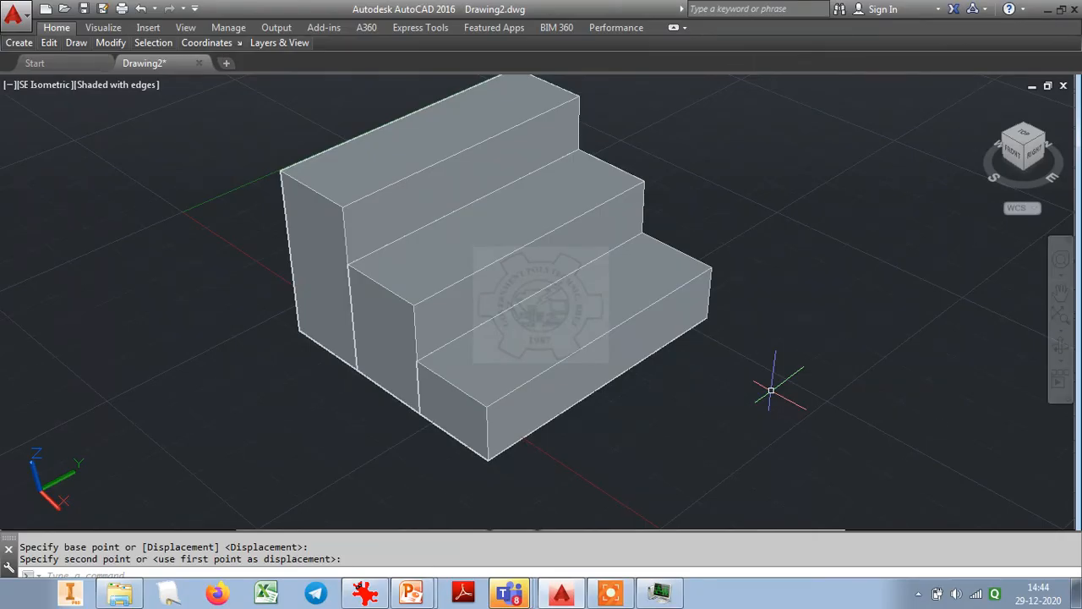
text(box)
key(Return)
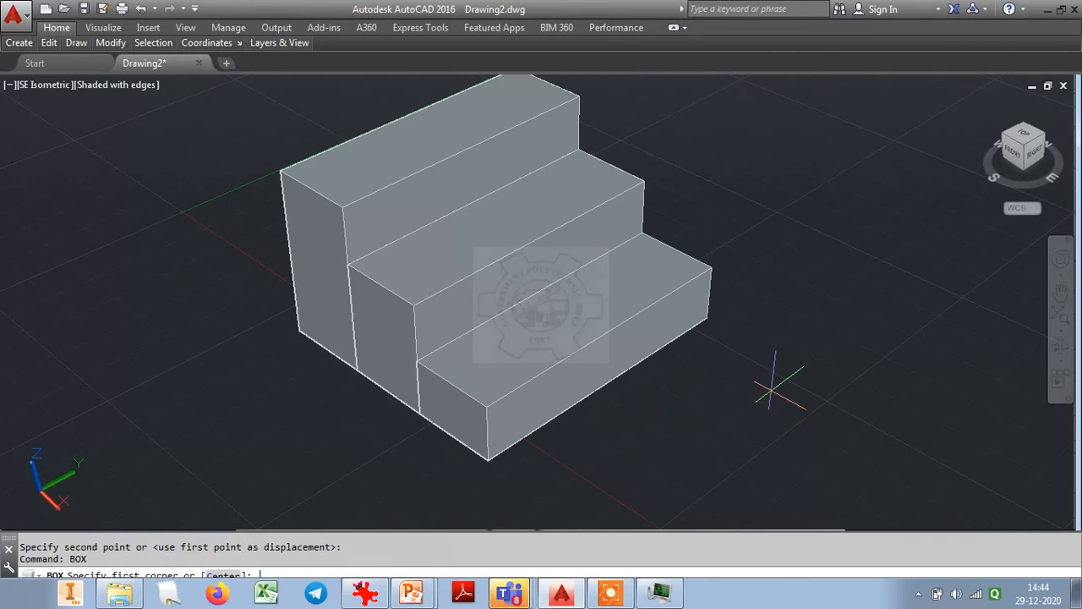
click(825, 317)
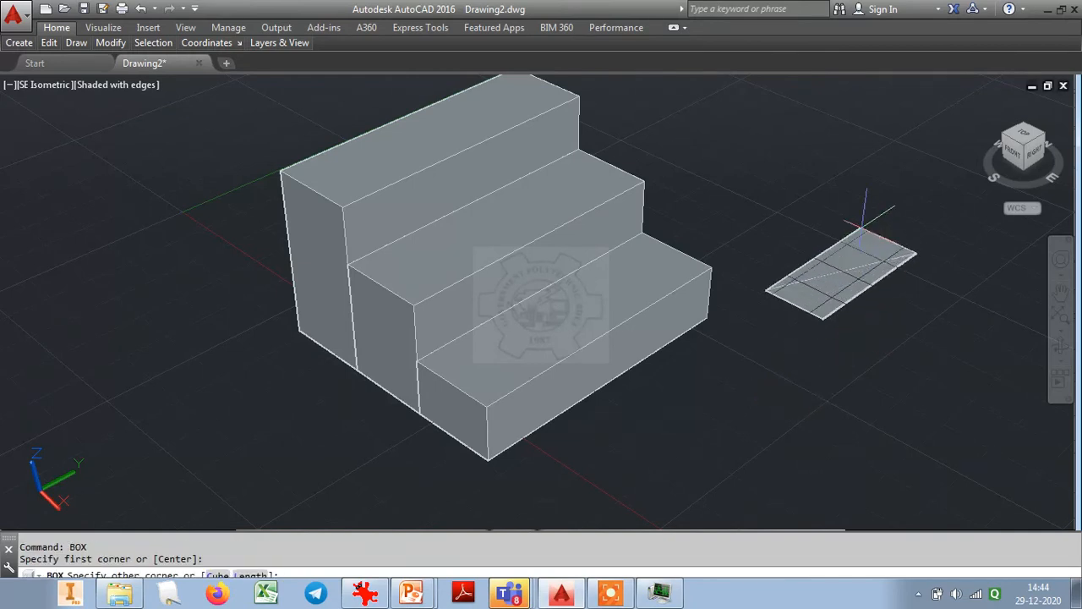
key(F8)
text(@72)
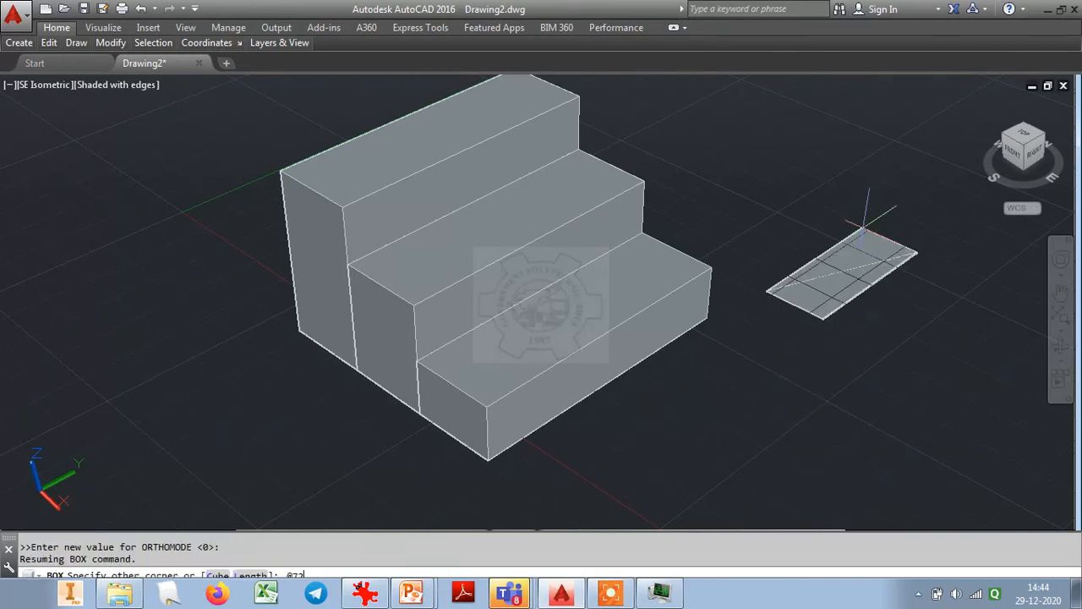
text(,24,48)
key(Return)
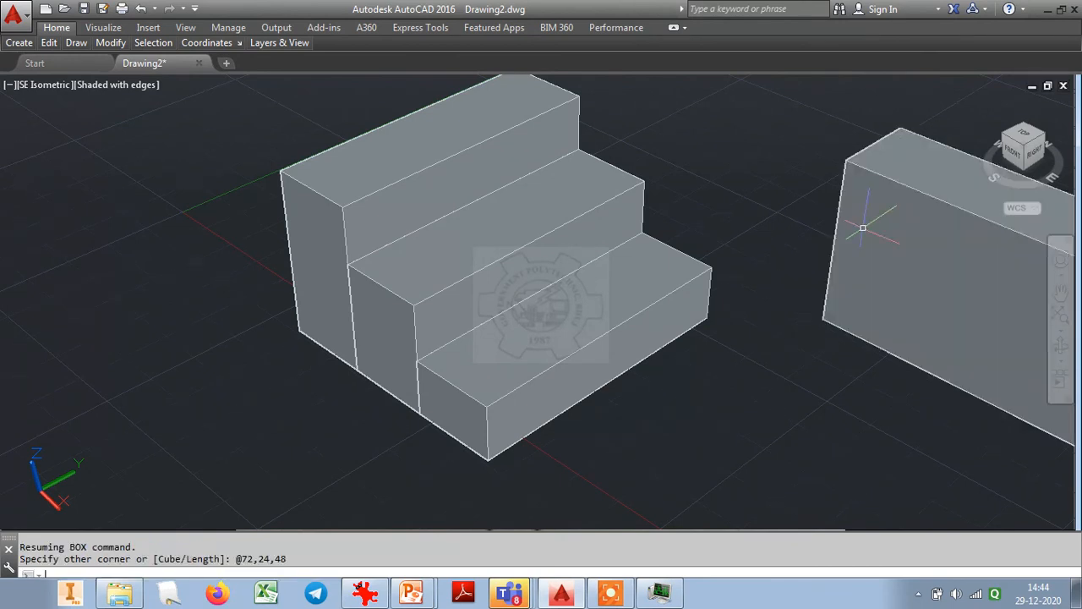
Step: Try to move the new box from its bottom front corner onto the tallest step's top rear edge
text(m)
key(Return)
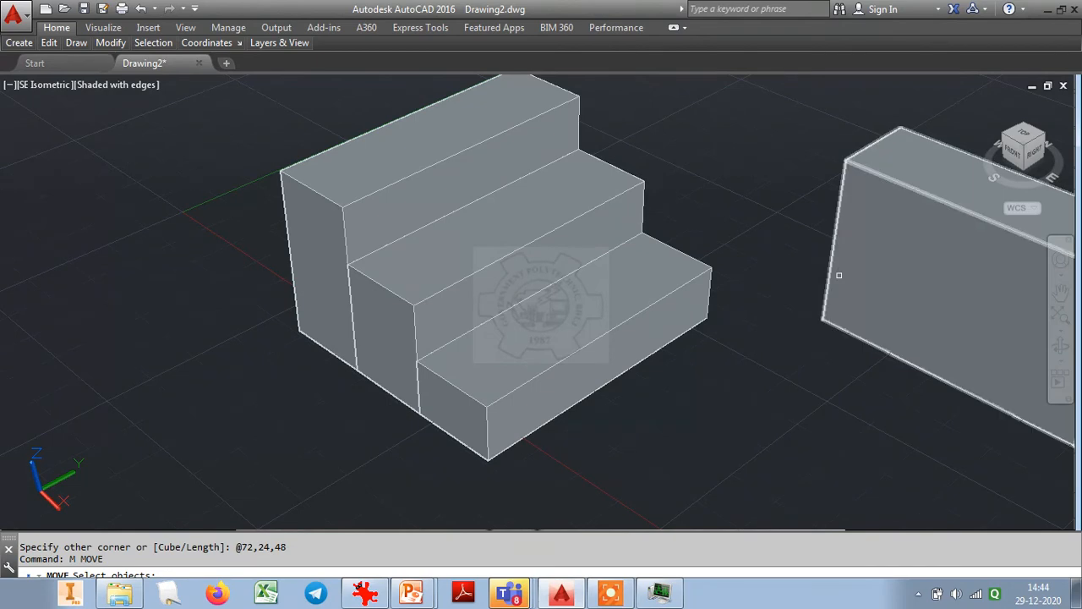
click(826, 307)
key(Return)
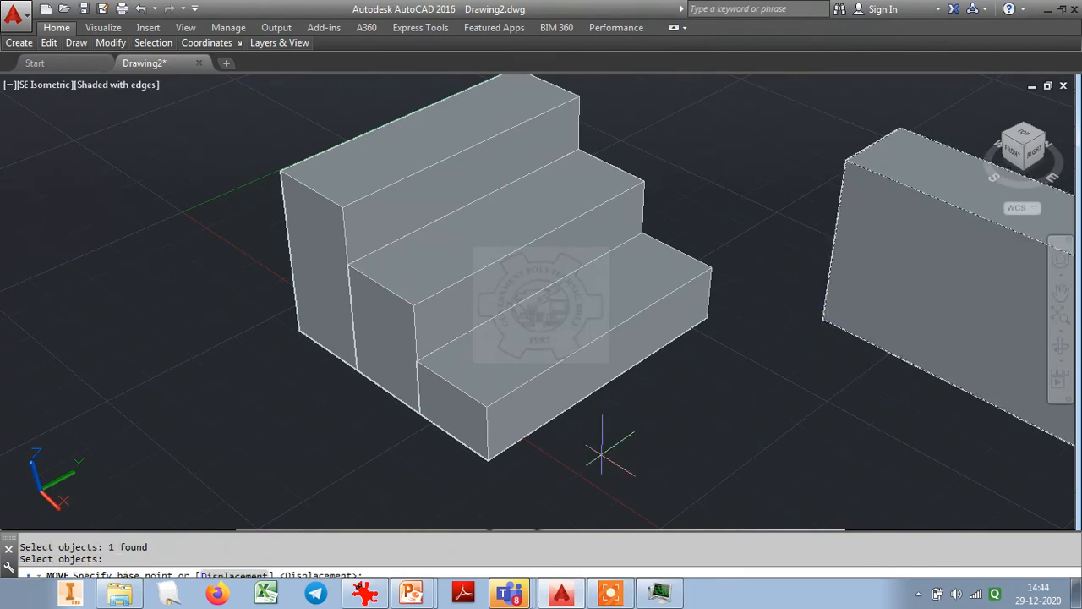
click(826, 319)
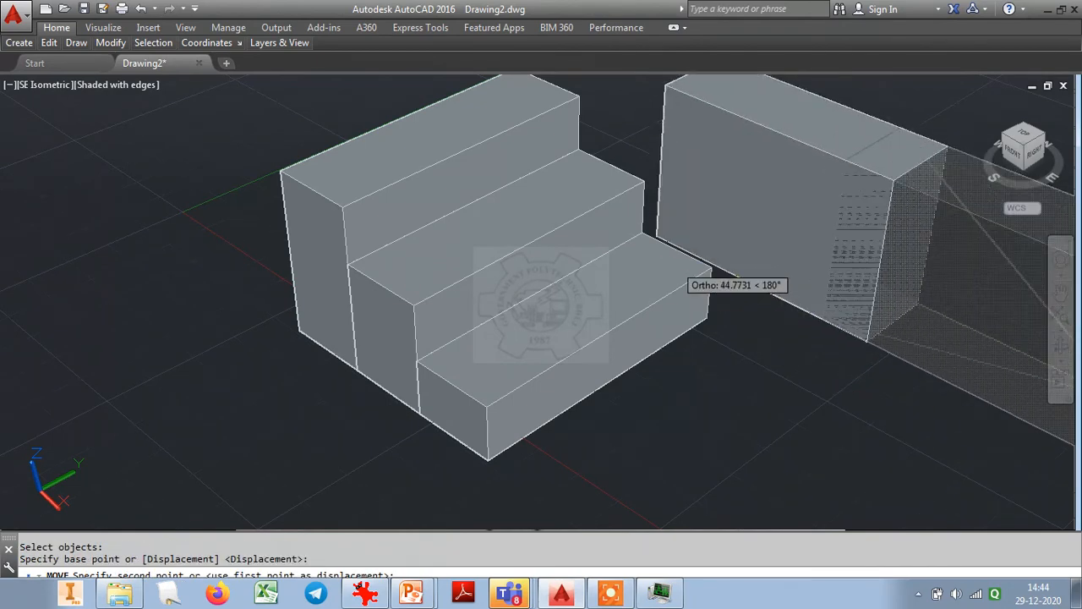
click(541, 78)
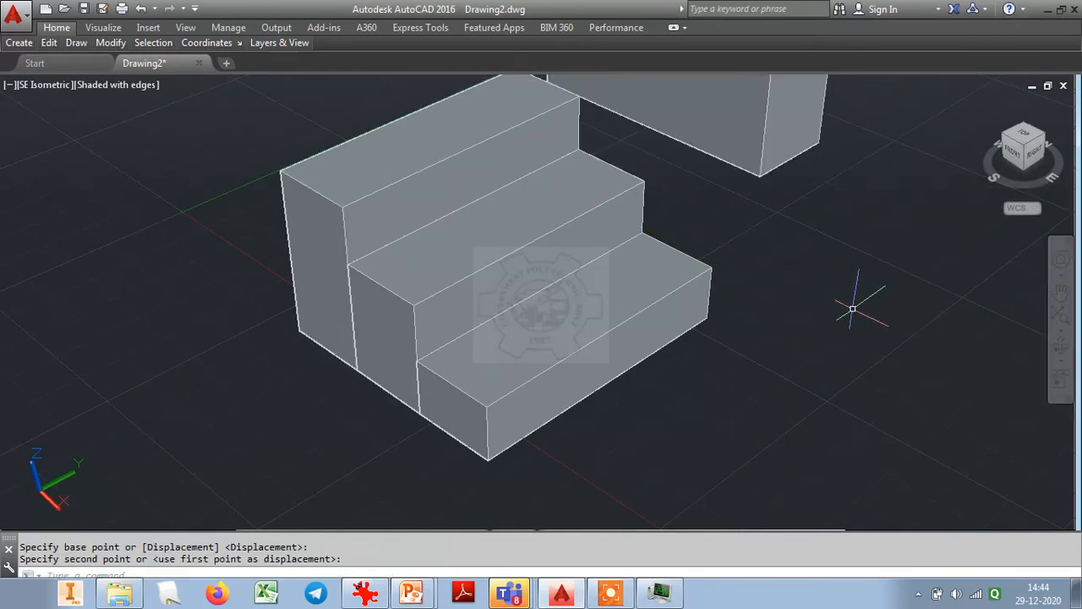
Step: Move the 72-long box from its top front corner to the tallest step's top rear corner, closing off the steps' far end
text(z)
key(Return)
text(e)
key(Return)
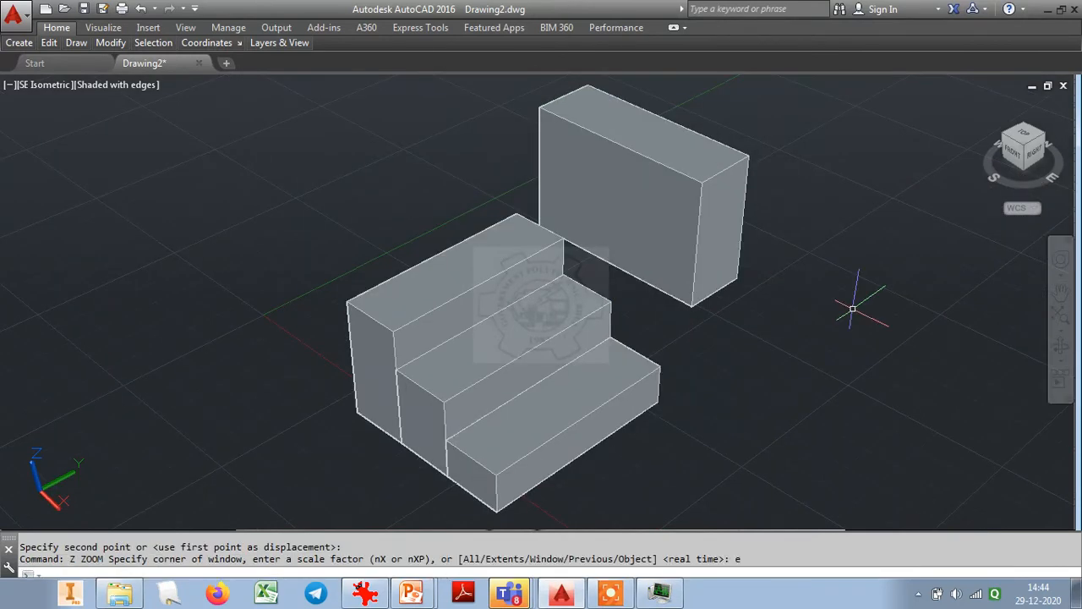
text(m)
key(Return)
click(575, 194)
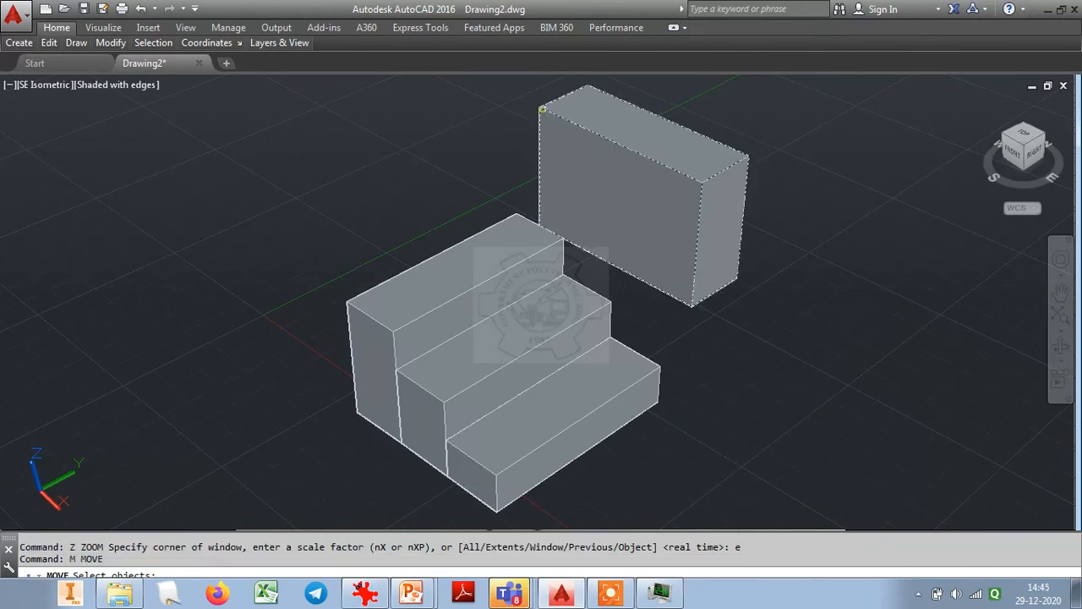
key(Return)
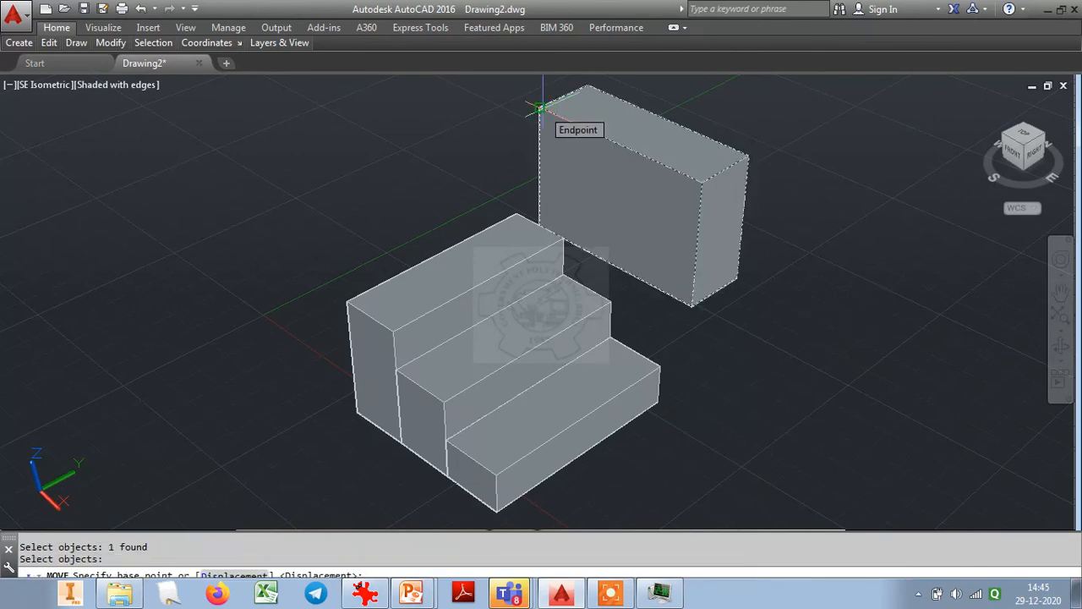
click(540, 108)
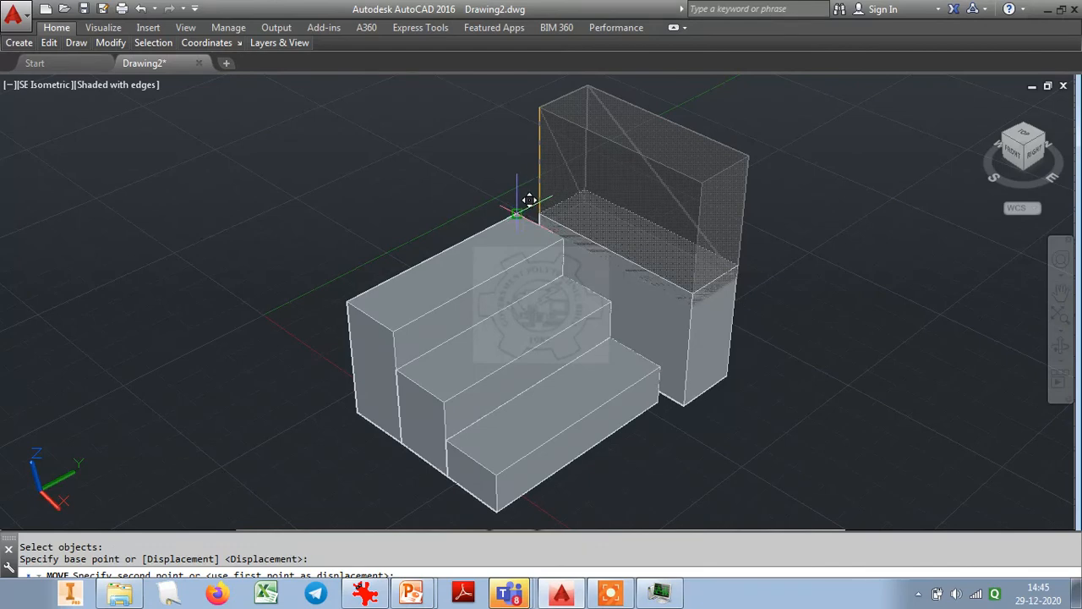
click(516, 210)
key(Escape)
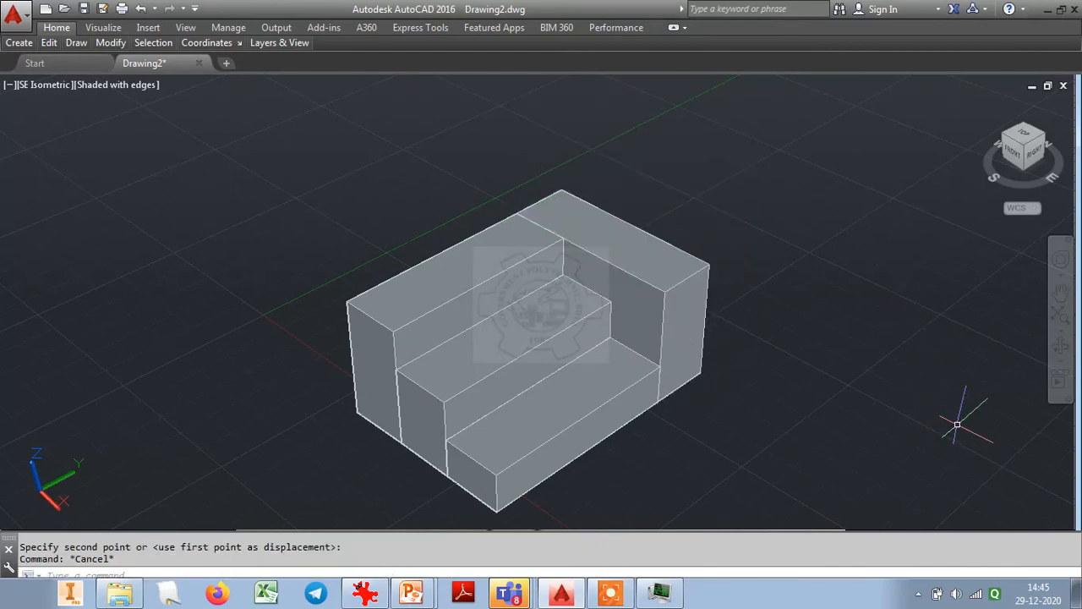
key(Escape)
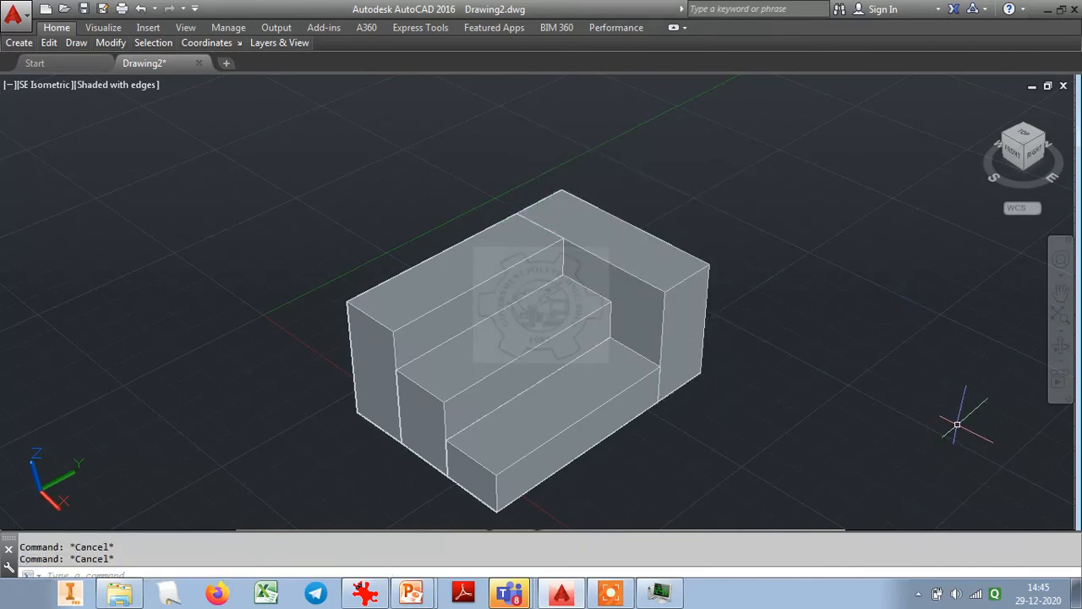
Step: Compare the block with the reference drawing in IrfanView, then return to AutoCAD and review the relative coordinate entry in the command history
key(alt+Tab)
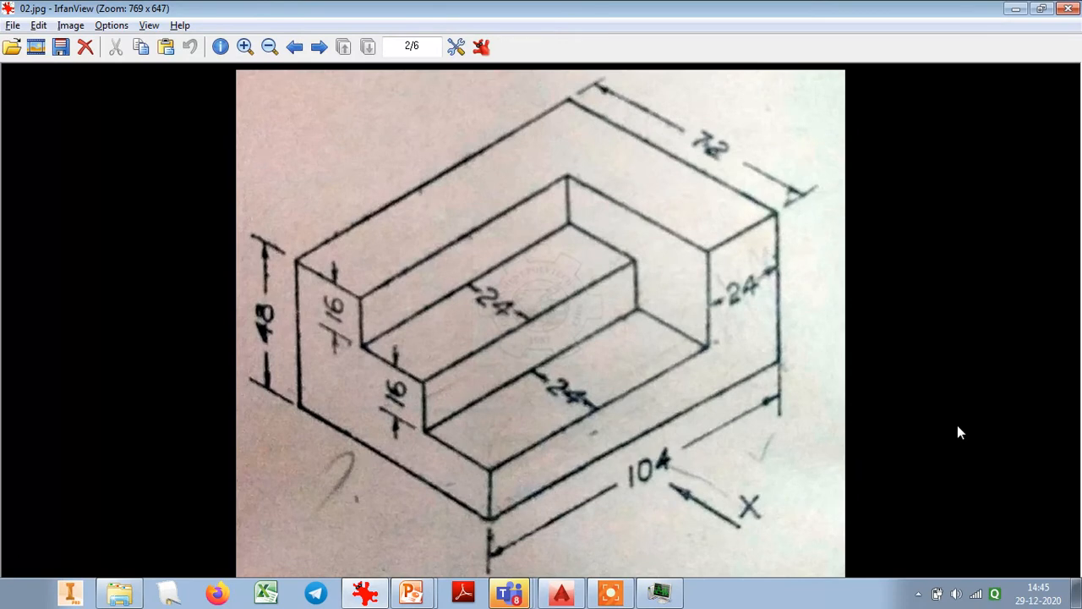
key(alt+Tab)
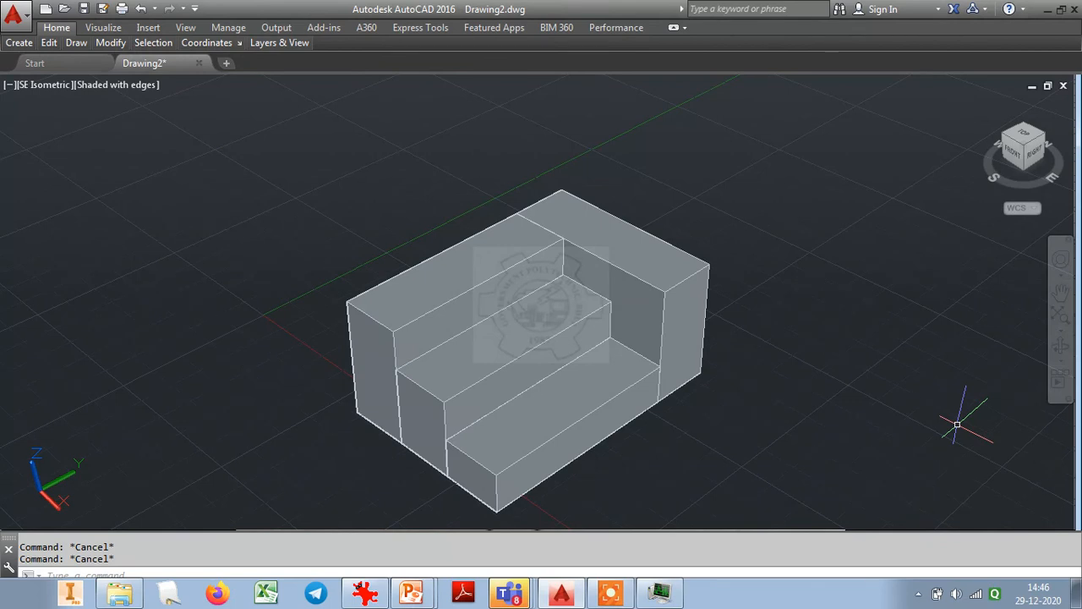
key(F2)
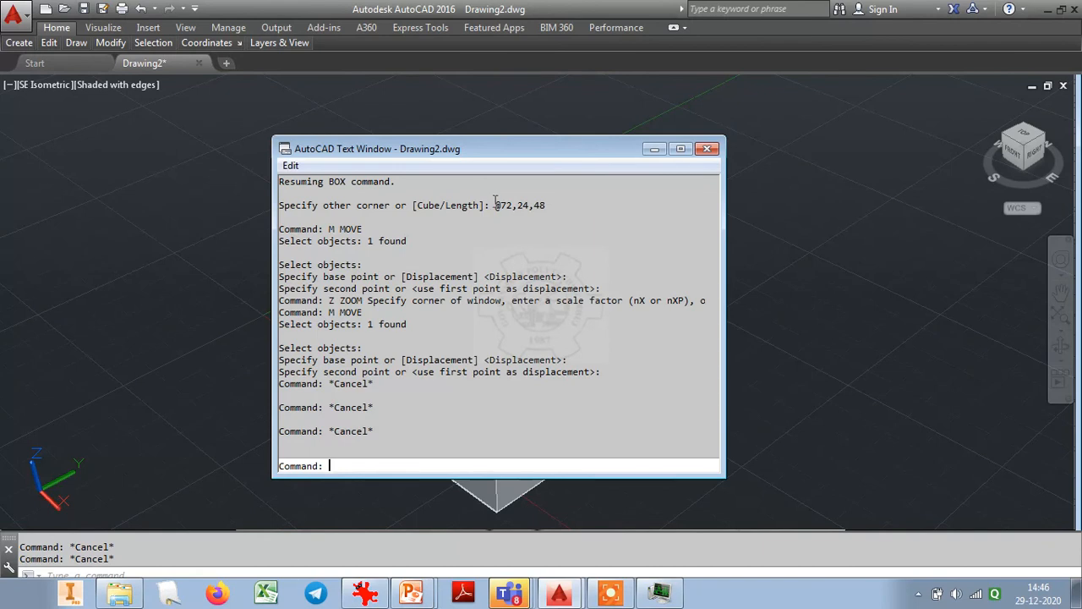
drag(495, 205, 501, 207)
key(F2)
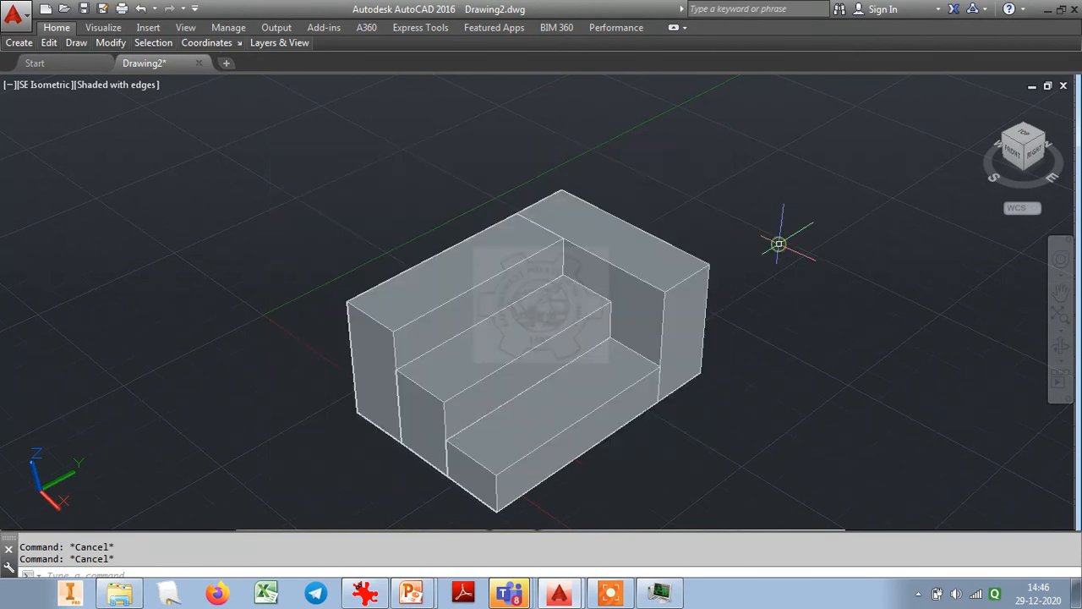
Step: Select all four boxes of the stepped block and erase them
click(289, 514)
click(770, 148)
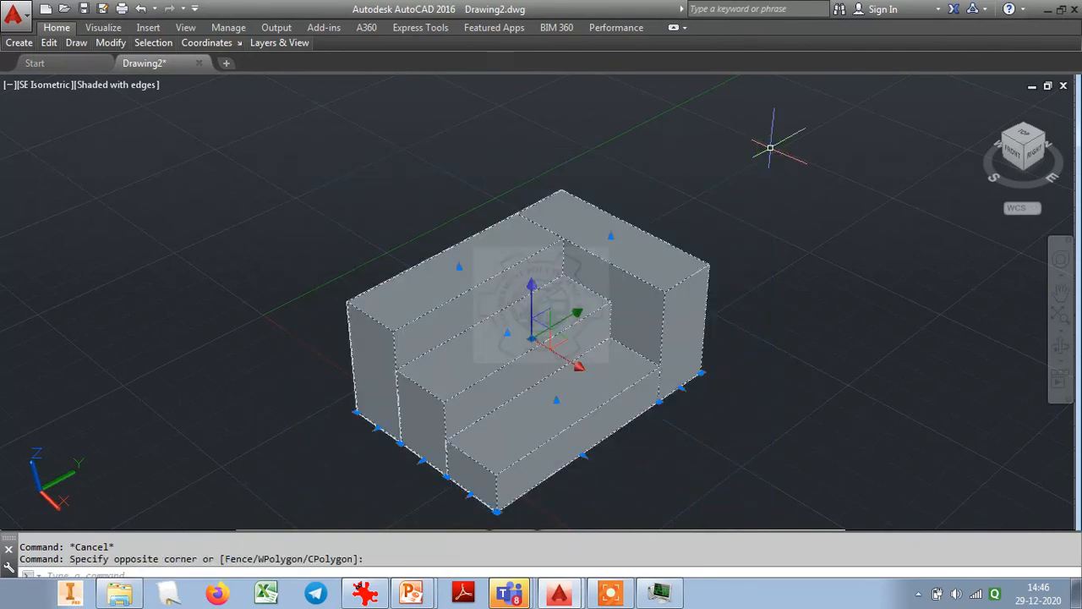
key(Delete)
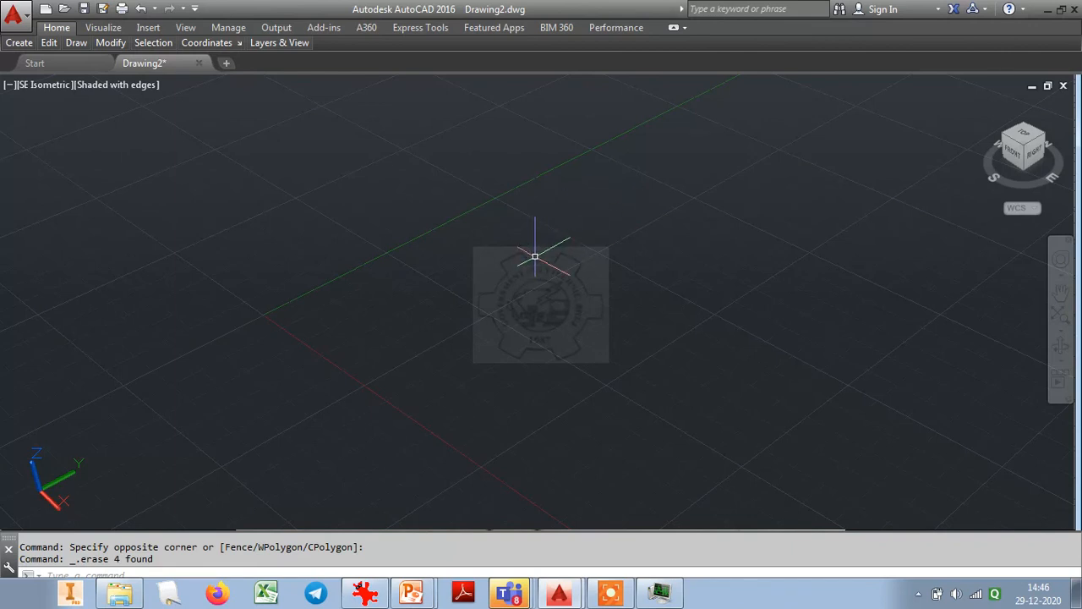
text(box)
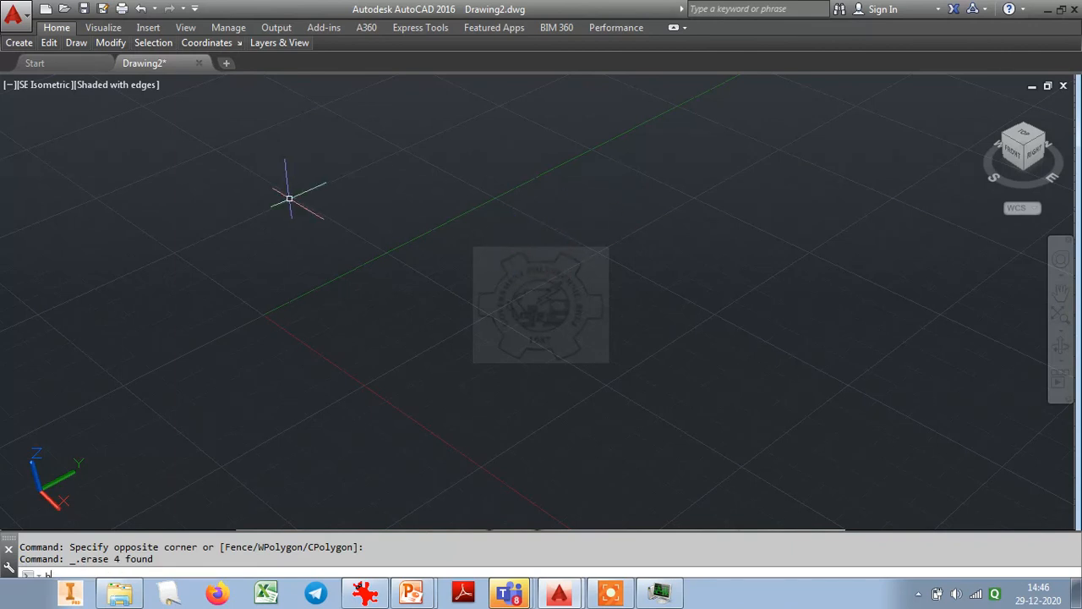
key(Return)
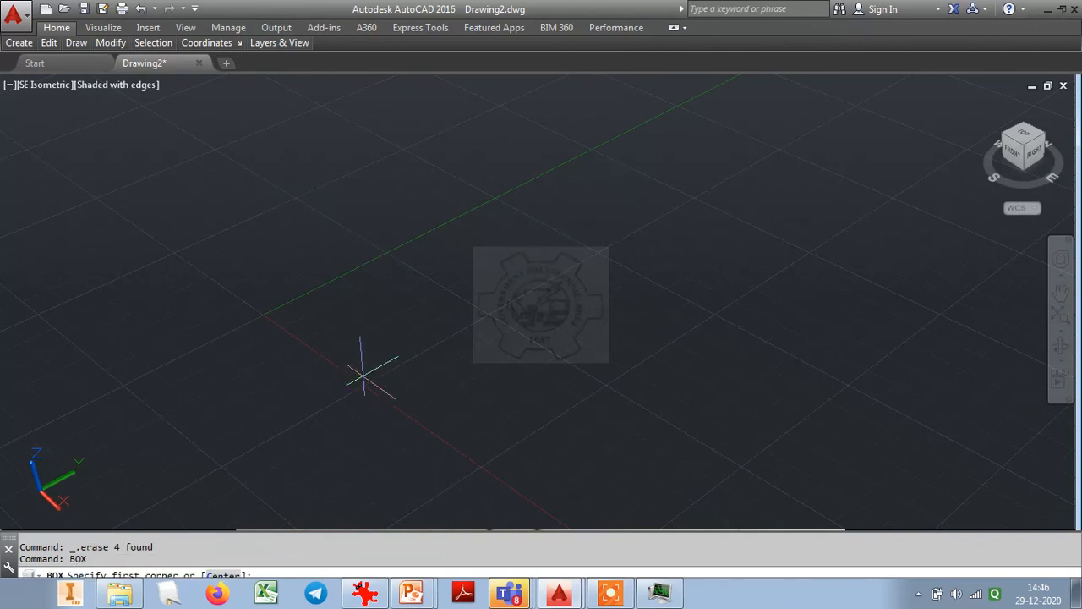
click(364, 374)
key(F8)
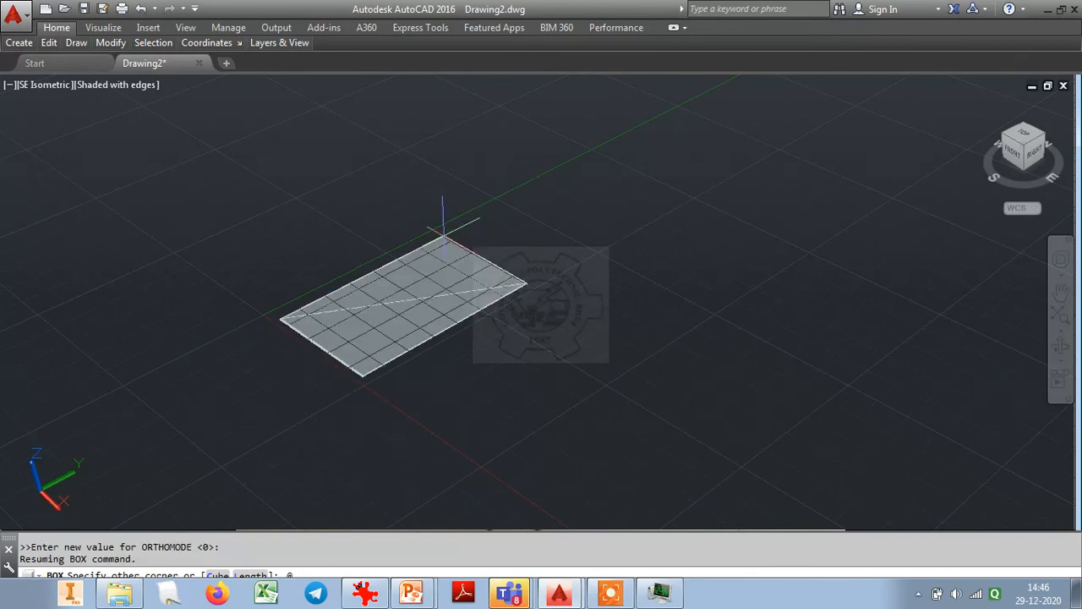
text(@25,25,25)
key(Return)
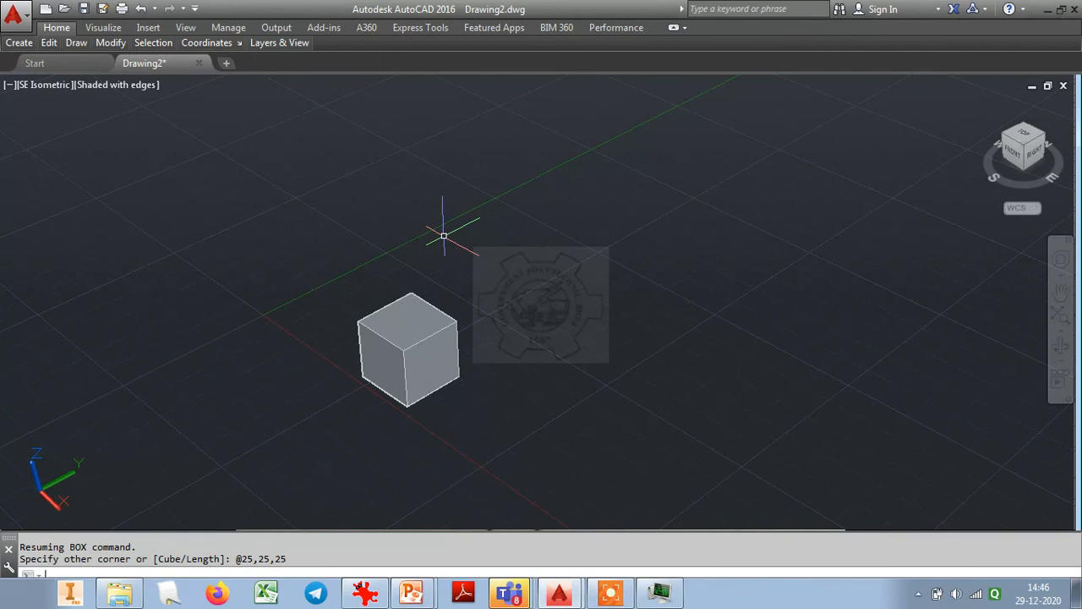
Step: Create a second box from a picked corner beyond the cube, with its other corner at the absolute coordinates 25,25,25
key(Return)
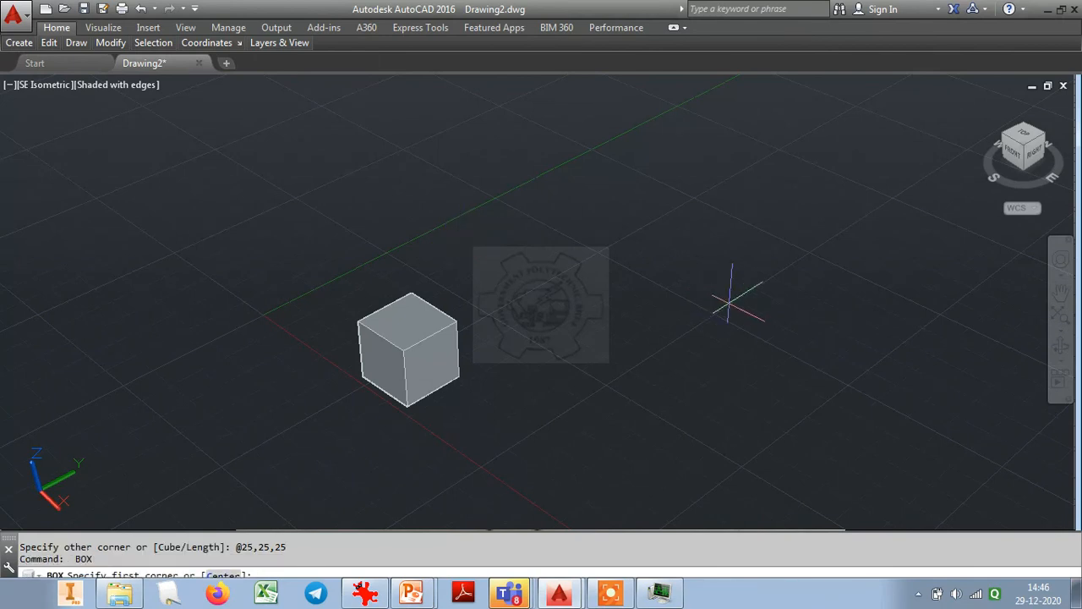
click(734, 298)
text(25,25,25)
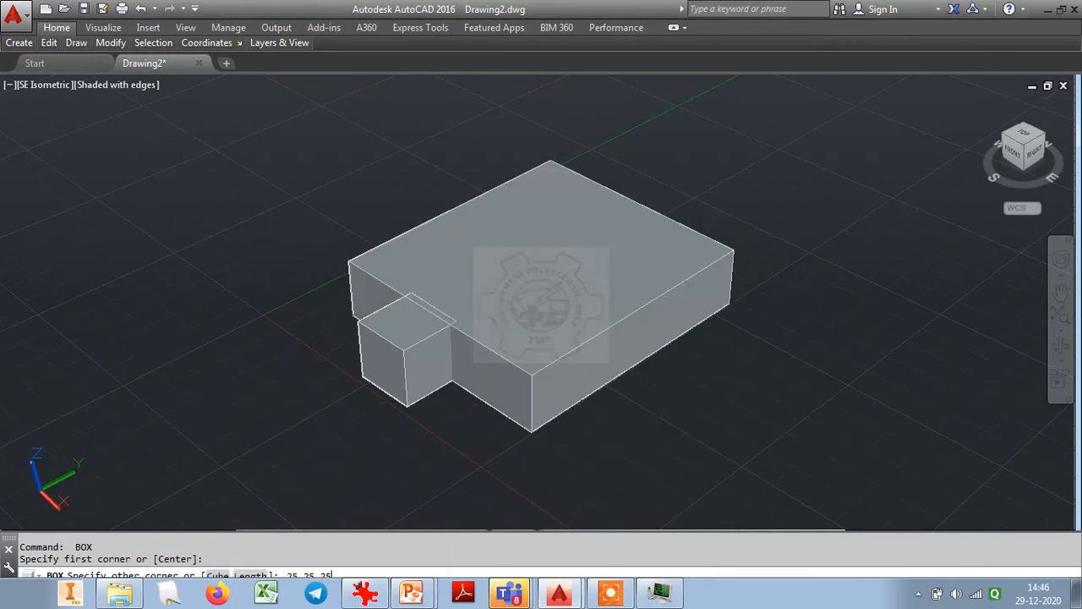
key(Return)
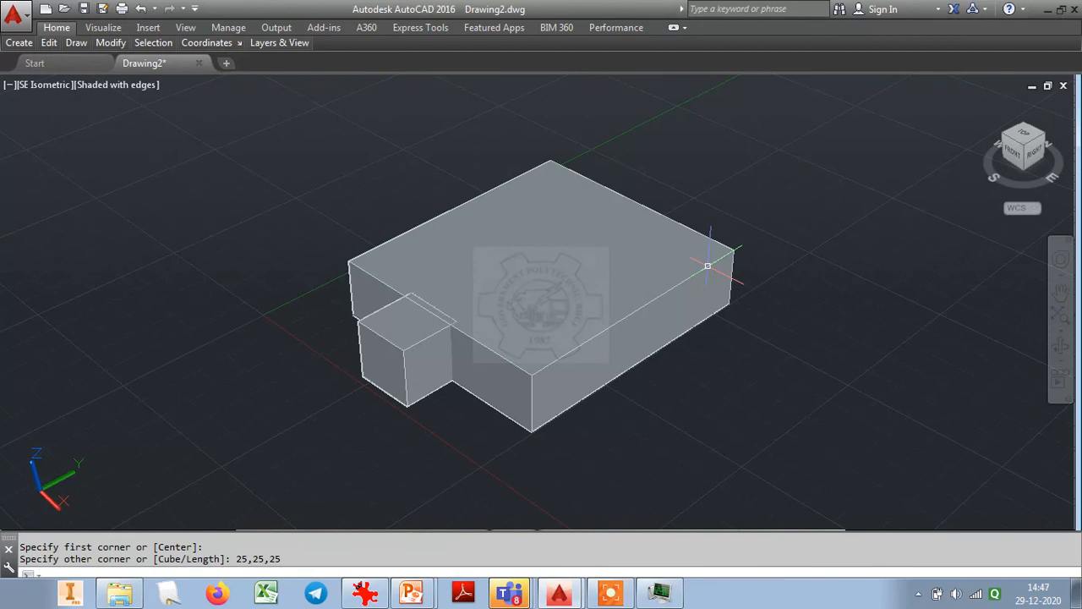
Step: Use ID to check the coordinates of the large box's top corner near the cube and its bottom front corner
text(ID)
key(Return)
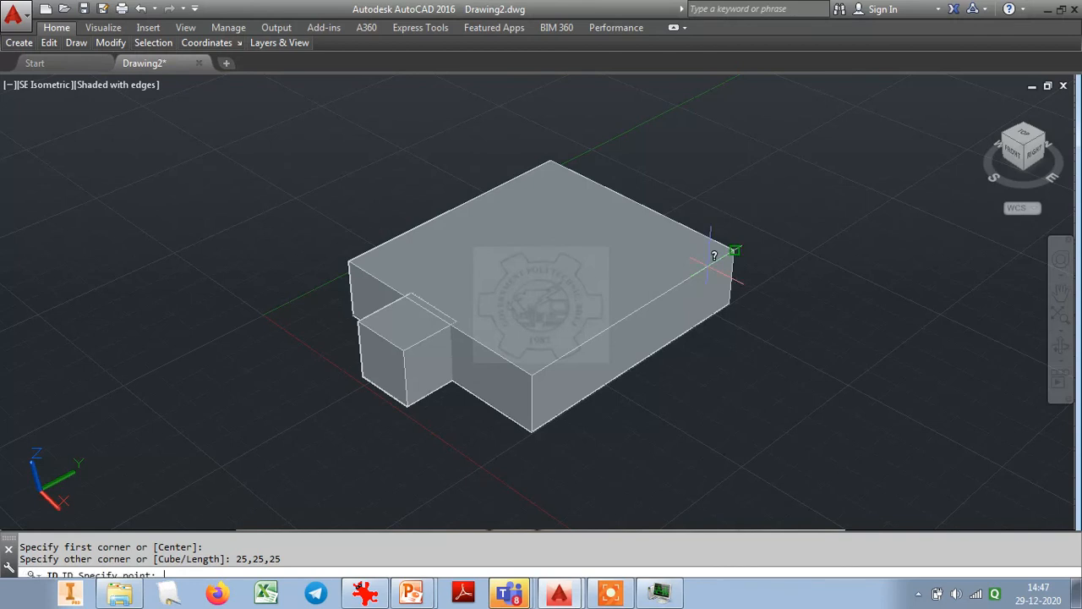
click(351, 263)
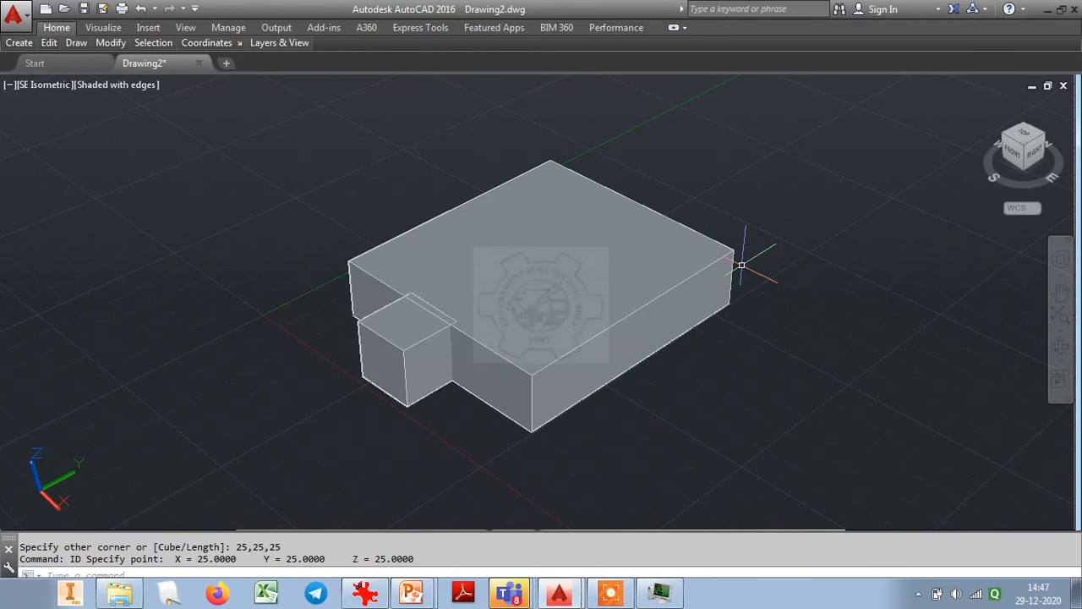
key(Return)
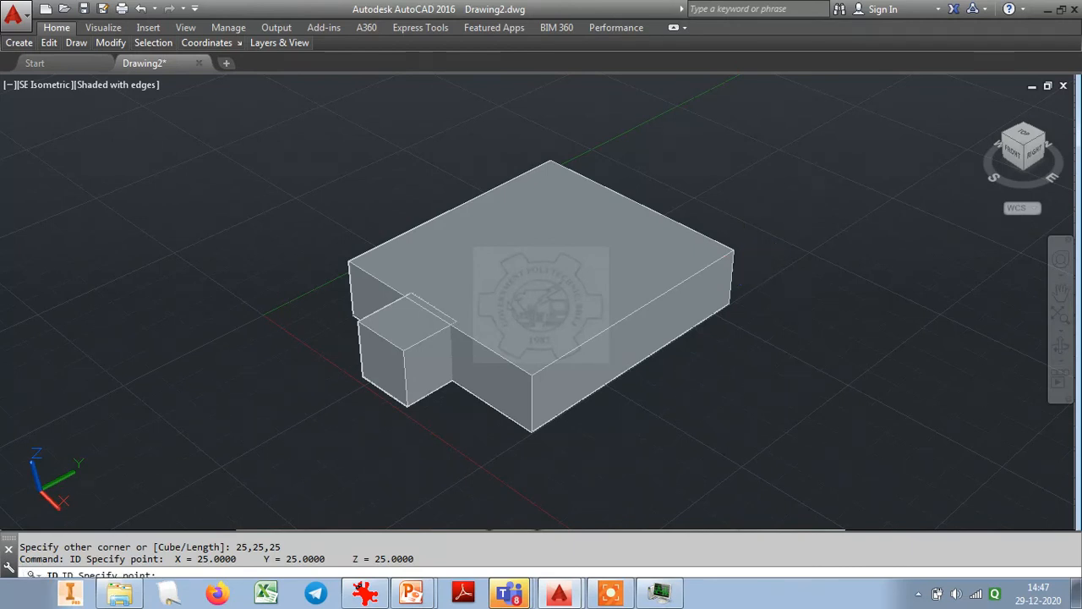
click(532, 433)
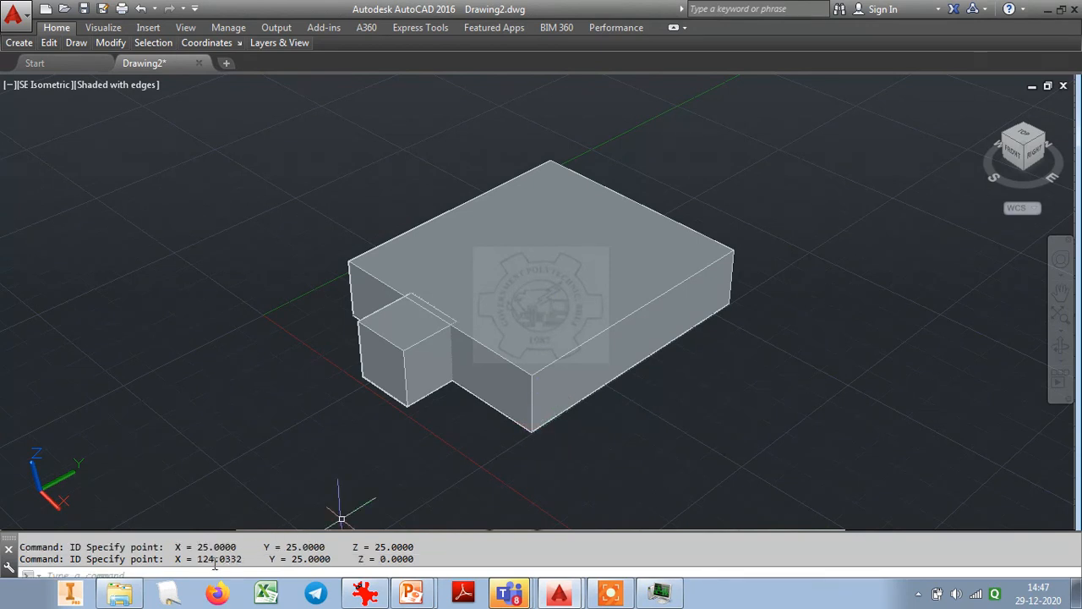